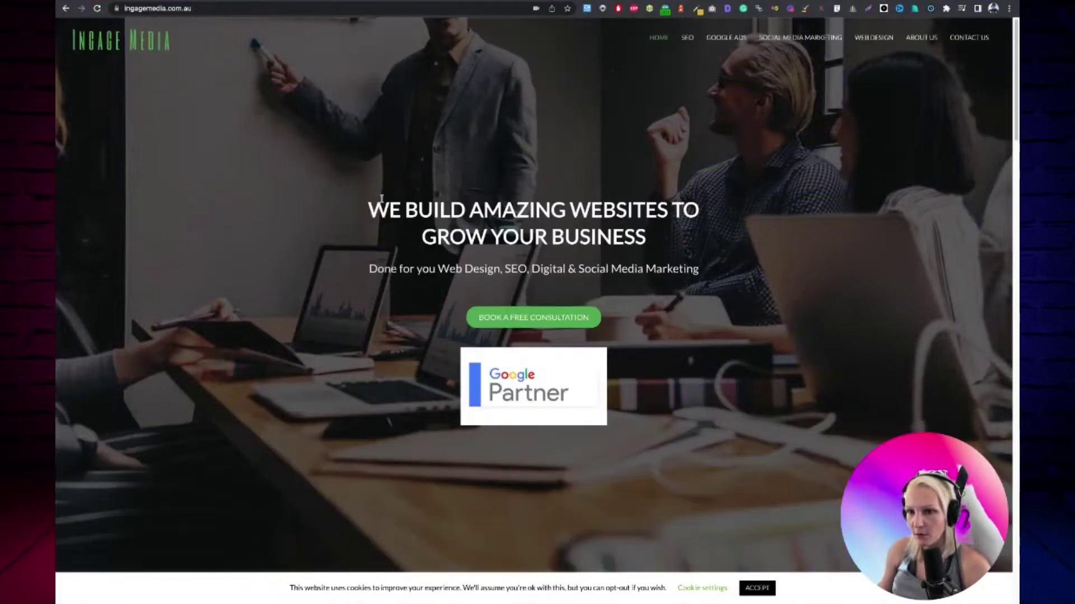
- Scroll down to What We Do and highlight the SEO - Search Engine Optimisation heading
{"action": "scroll", "coordinate": [718, 99], "scroll_direction": "down", "scroll_amount": 2}
{"action": "scroll", "coordinate": [543, 131], "scroll_direction": "down", "scroll_amount": 6}
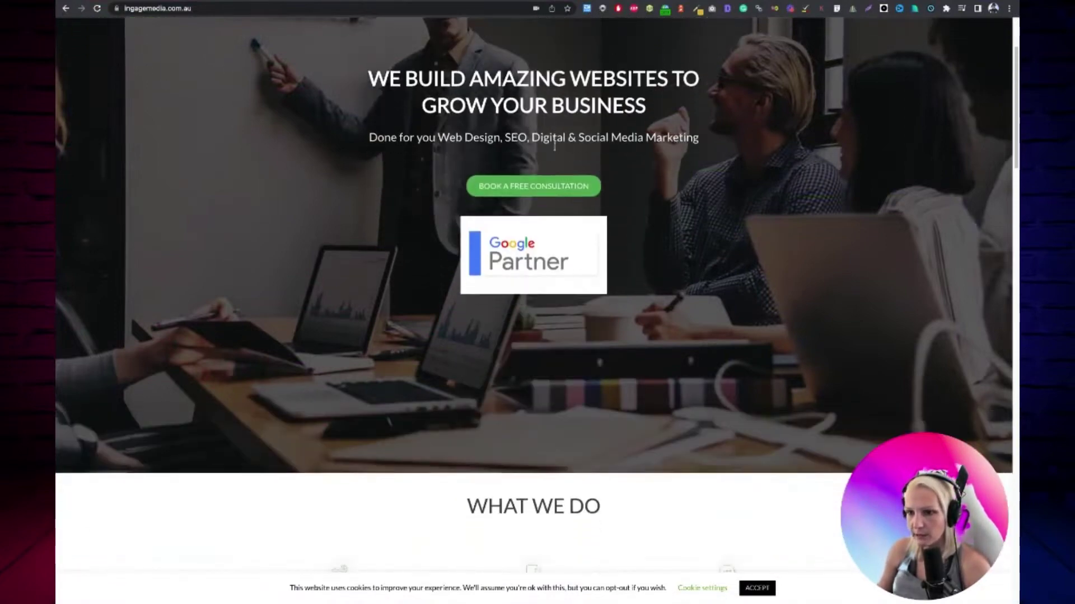
{"action": "scroll", "coordinate": [557, 158], "scroll_direction": "down", "scroll_amount": 4}
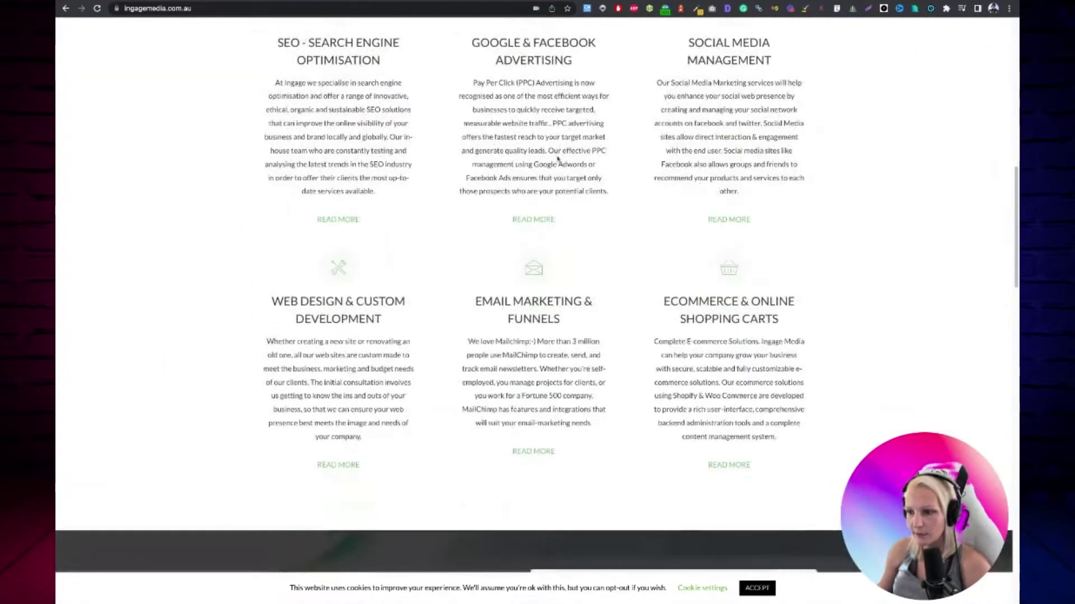
{"action": "scroll", "coordinate": [557, 158], "scroll_direction": "up", "scroll_amount": 4}
{"action": "scroll", "coordinate": [303, 161], "scroll_direction": "down", "scroll_amount": 4}
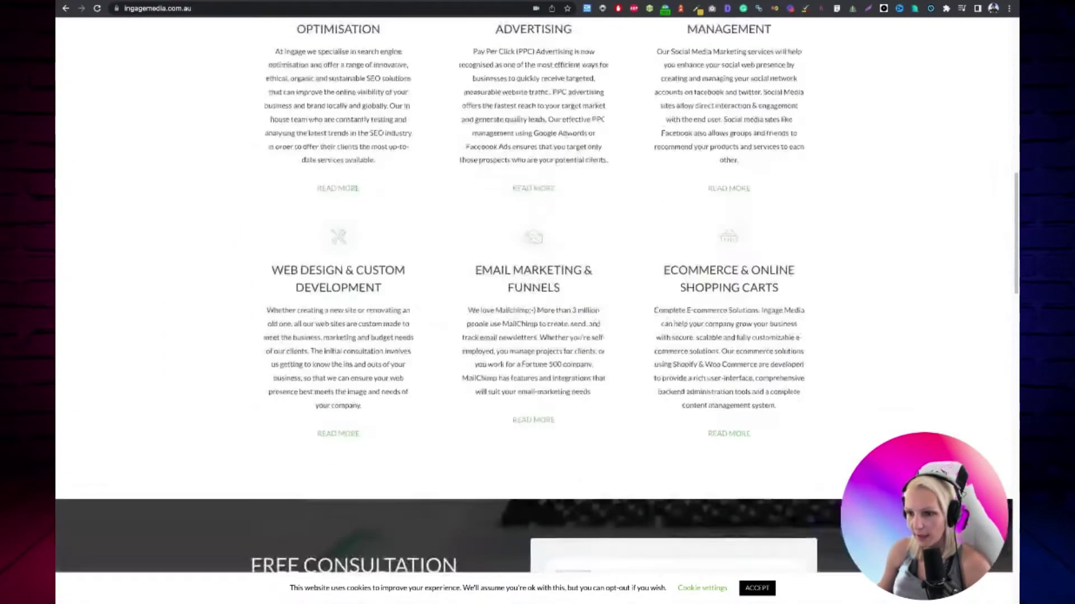
{"action": "scroll", "coordinate": [302, 161], "scroll_direction": "up", "scroll_amount": 2}
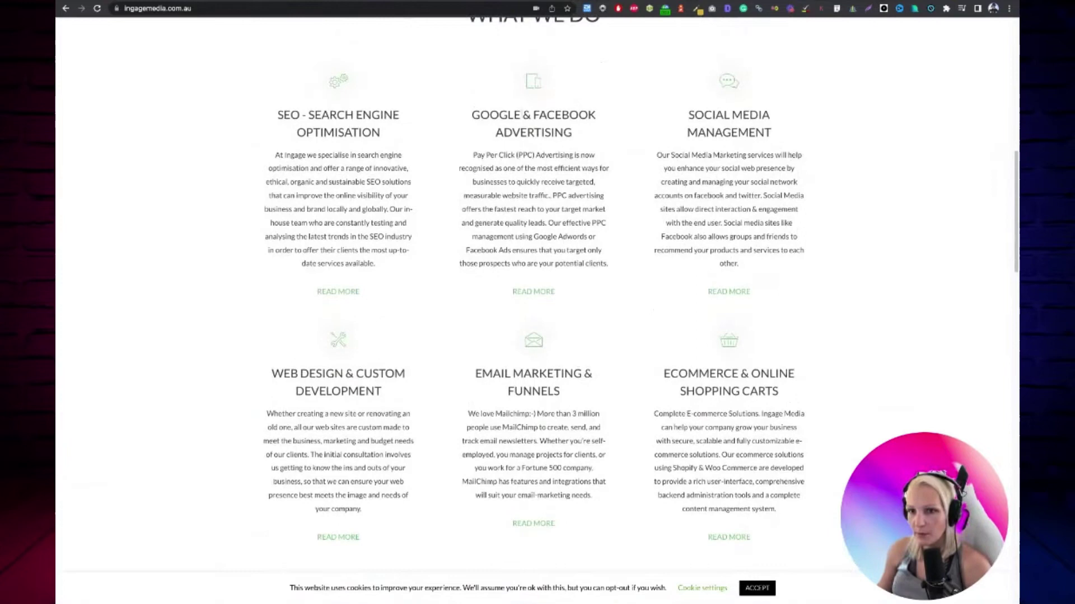
{"action": "left_click_drag", "start_coordinate": [277, 107], "coordinate": [394, 145]}
{"action": "left_click", "coordinate": [567, 116]}
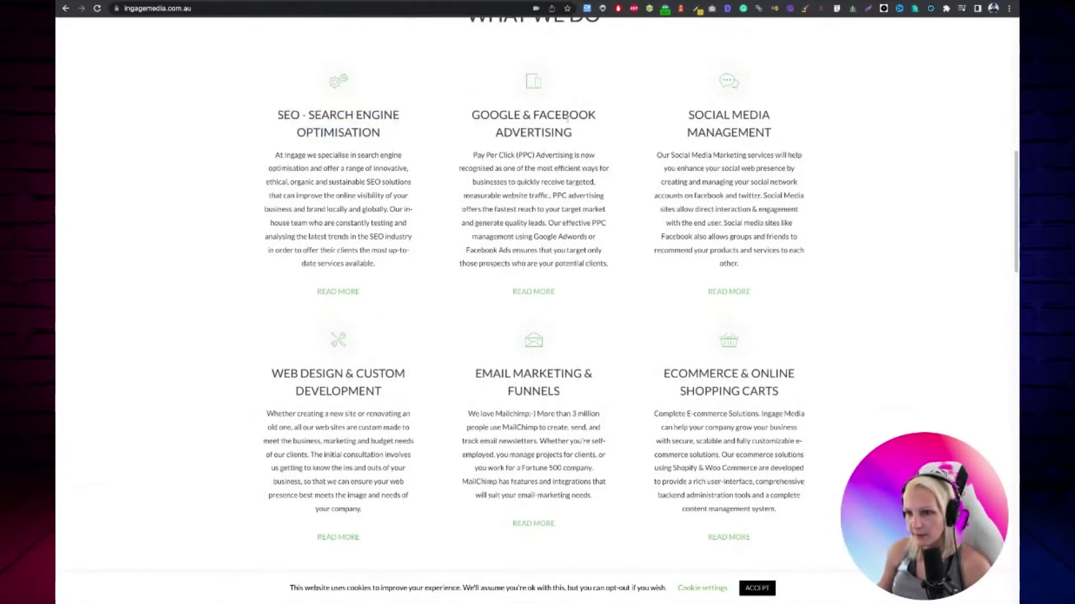
- Highlight the Google & Facebook Advertising and Social Media Management service headings in turn
{"action": "left_click_drag", "start_coordinate": [470, 110], "coordinate": [624, 127]}
{"action": "left_click_drag", "start_coordinate": [686, 108], "coordinate": [773, 140]}
{"action": "left_click", "coordinate": [707, 109]}
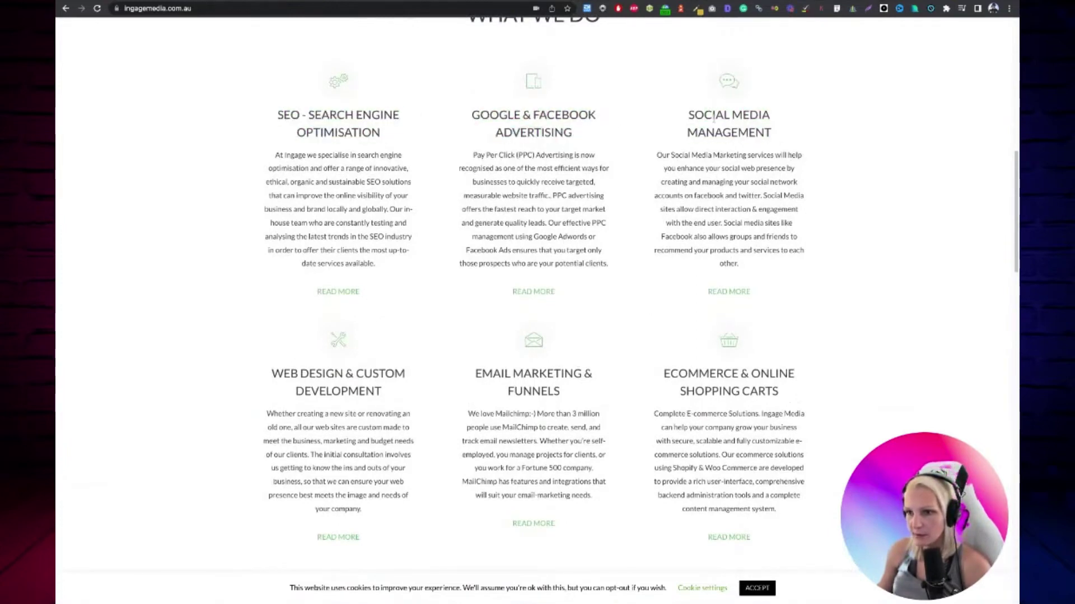
{"action": "left_click_drag", "start_coordinate": [502, 134], "coordinate": [448, 112]}
{"action": "left_click", "coordinate": [448, 112]}
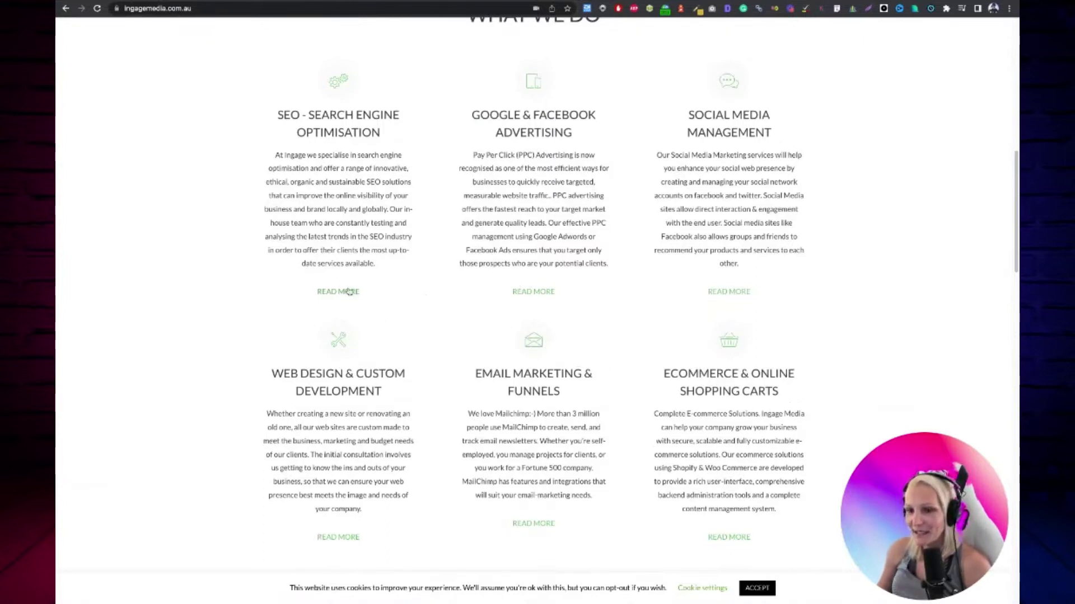
{"action": "scroll", "coordinate": [639, 367], "scroll_direction": "down", "scroll_amount": 1}
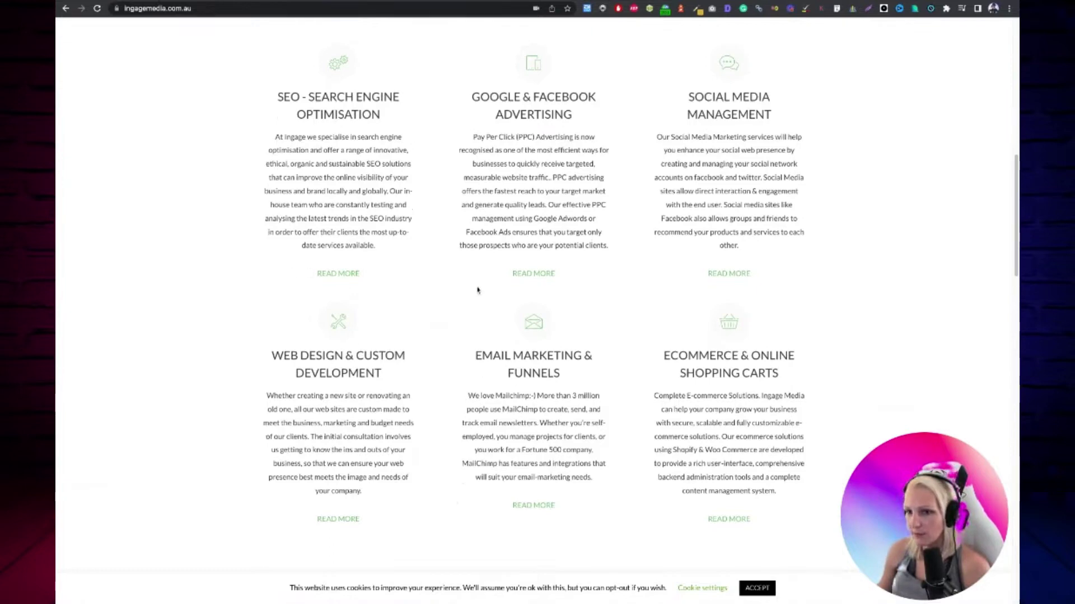
{"action": "scroll", "coordinate": [400, 280], "scroll_direction": "down", "scroll_amount": 2}
{"action": "scroll", "coordinate": [419, 238], "scroll_direction": "up", "scroll_amount": 2}
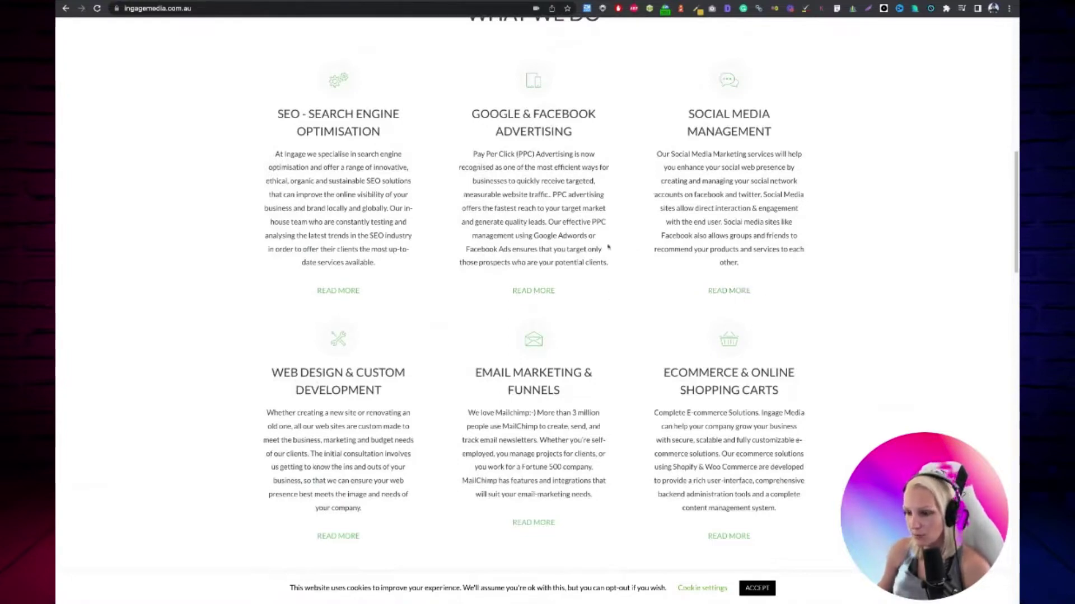
{"action": "scroll", "coordinate": [609, 247], "scroll_direction": "down", "scroll_amount": 3}
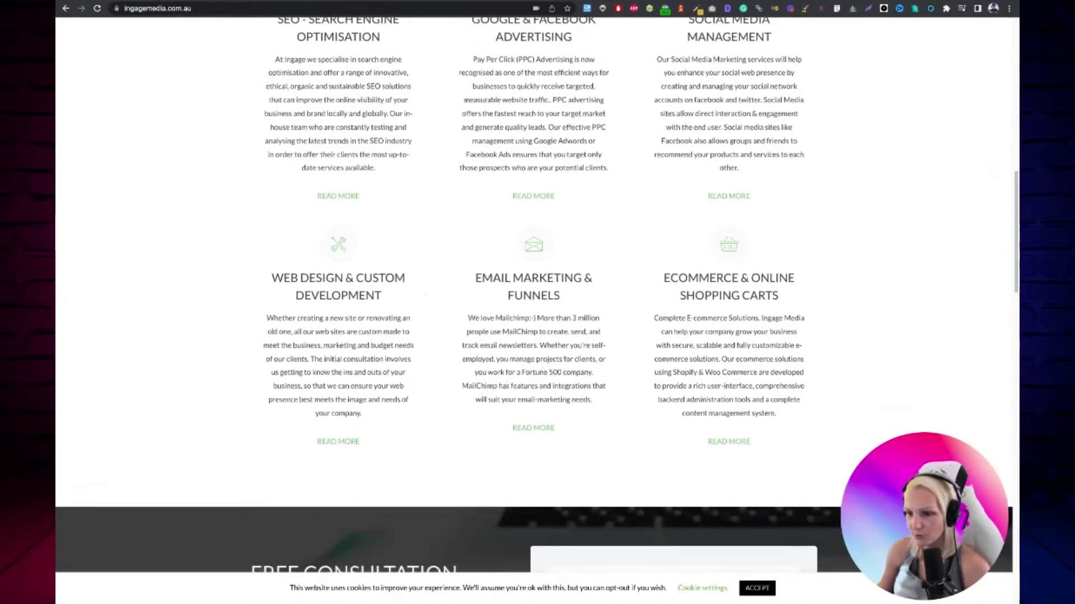
{"action": "scroll", "coordinate": [379, 96], "scroll_direction": "up", "scroll_amount": 1}
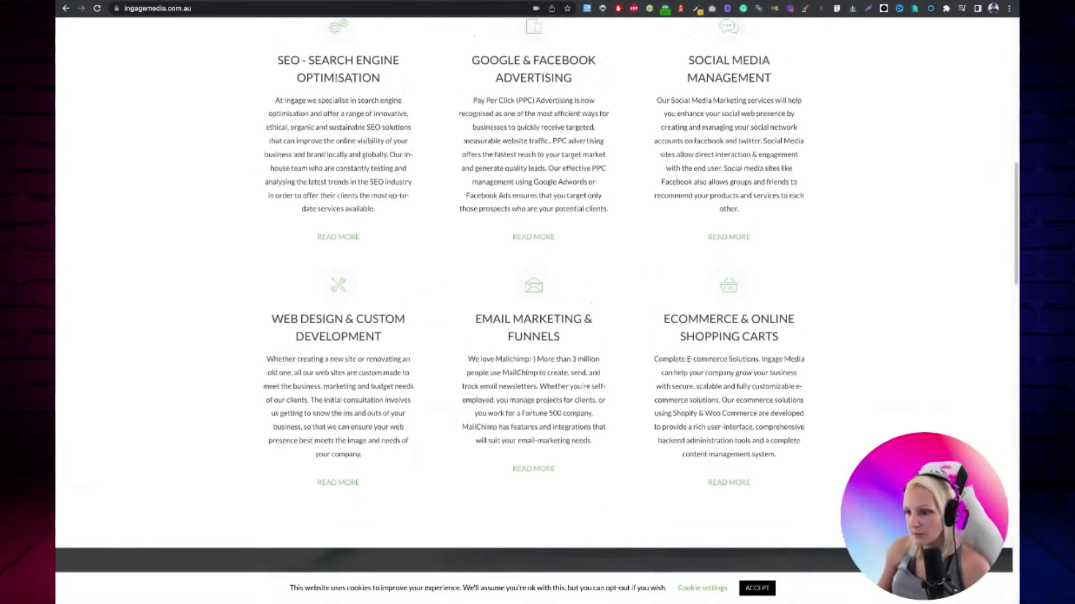
{"action": "left_click_drag", "start_coordinate": [292, 57], "coordinate": [488, 60]}
{"action": "left_click", "coordinate": [501, 98]}
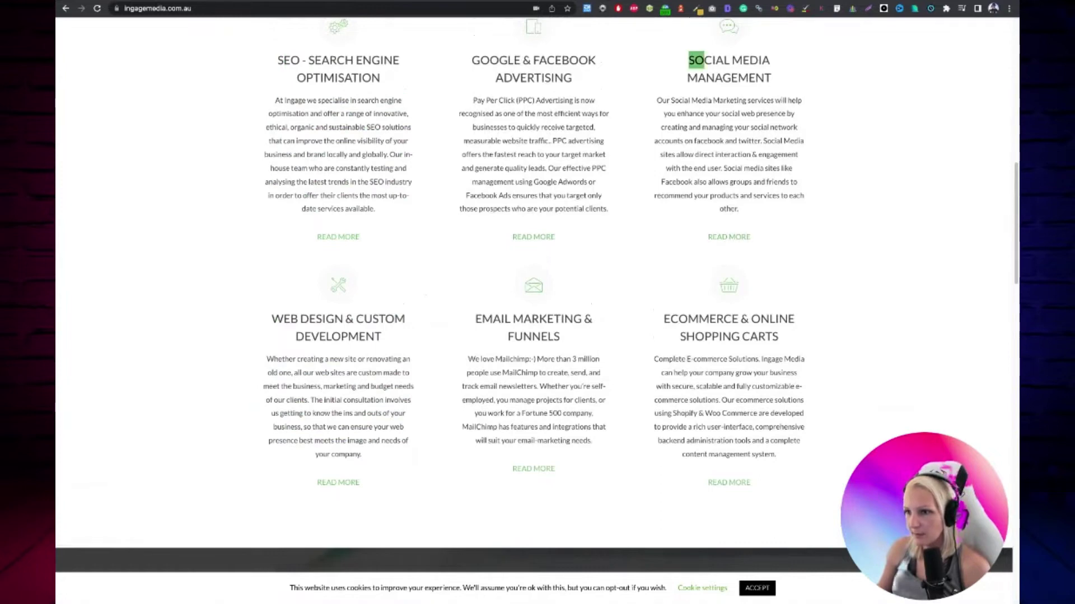
{"action": "triple_click", "coordinate": [698, 59]}
{"action": "triple_click", "coordinate": [464, 60]}
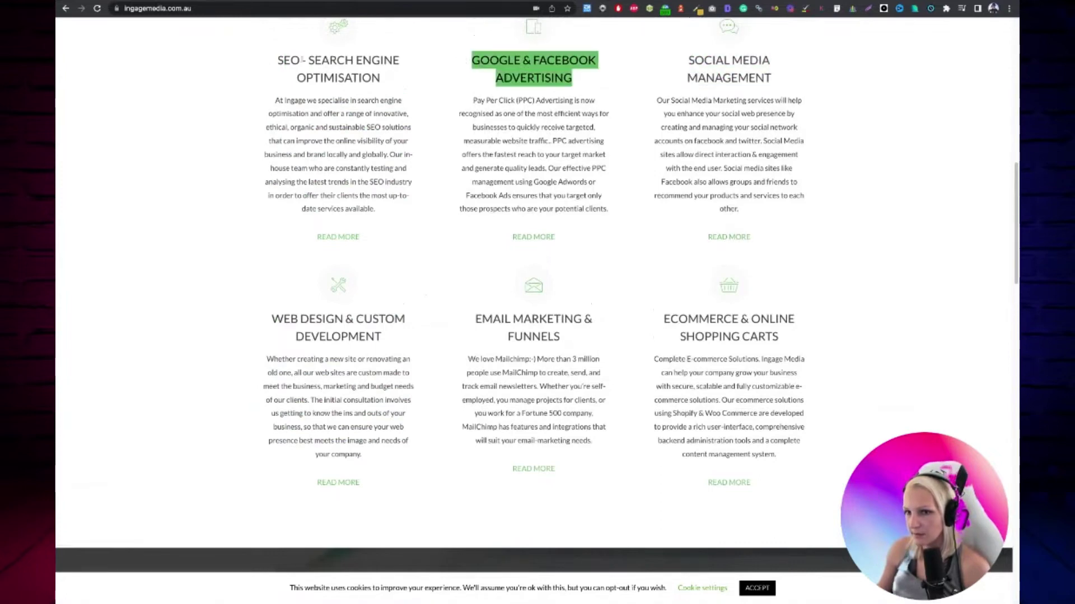
{"action": "left_click", "coordinate": [259, 60], "text": "shift"}
{"action": "left_click", "coordinate": [259, 60]}
{"action": "key", "text": "shift+Right"}
{"action": "key", "text": "shift+Right"}
{"action": "key", "text": "shift+Right"}
{"action": "key", "text": "shift+Right"}
{"action": "key", "text": "shift+Right"}
{"action": "key", "text": "shift+Right"}
{"action": "key", "text": "shift+Right"}
{"action": "key", "text": "shift+Right"}
{"action": "key", "text": "shift+Right"}
{"action": "key", "text": "shift+Right"}
{"action": "key", "text": "shift+Right"}
{"action": "key", "text": "shift+Right"}
{"action": "key", "text": "shift+Right"}
{"action": "key", "text": "shift+Right"}
{"action": "key", "text": "shift+Right"}
{"action": "key", "text": "shift+Right"}
{"action": "key", "text": "shift+Right"}
{"action": "key", "text": "shift+Right"}
{"action": "key", "text": "shift+Right"}
{"action": "key", "text": "shift+Right"}
{"action": "scroll", "coordinate": [381, 122], "scroll_direction": "down", "scroll_amount": 2}
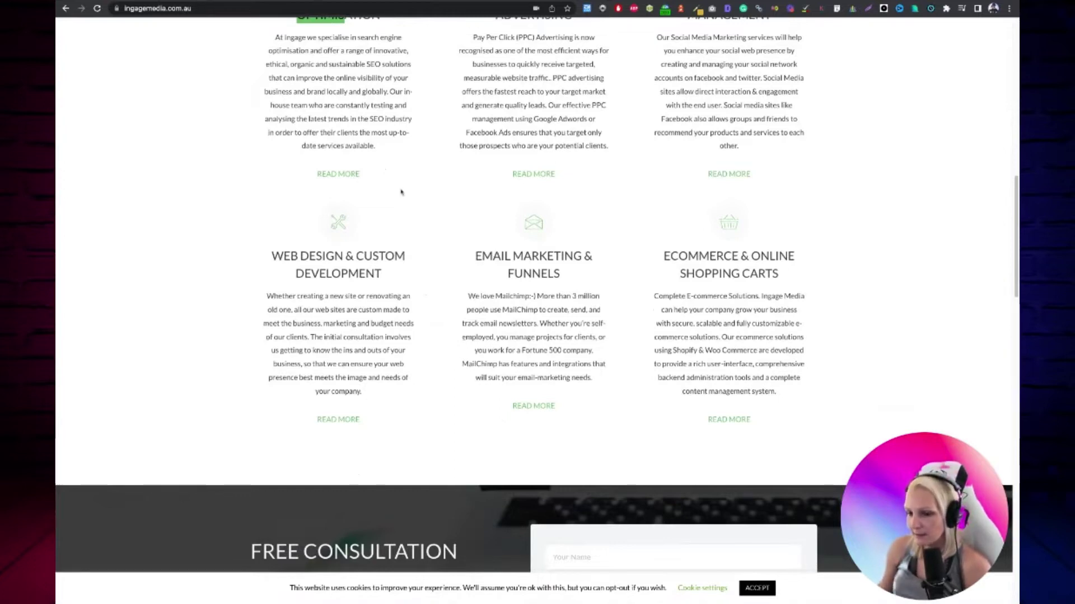
{"action": "scroll", "coordinate": [401, 192], "scroll_direction": "down", "scroll_amount": 15}
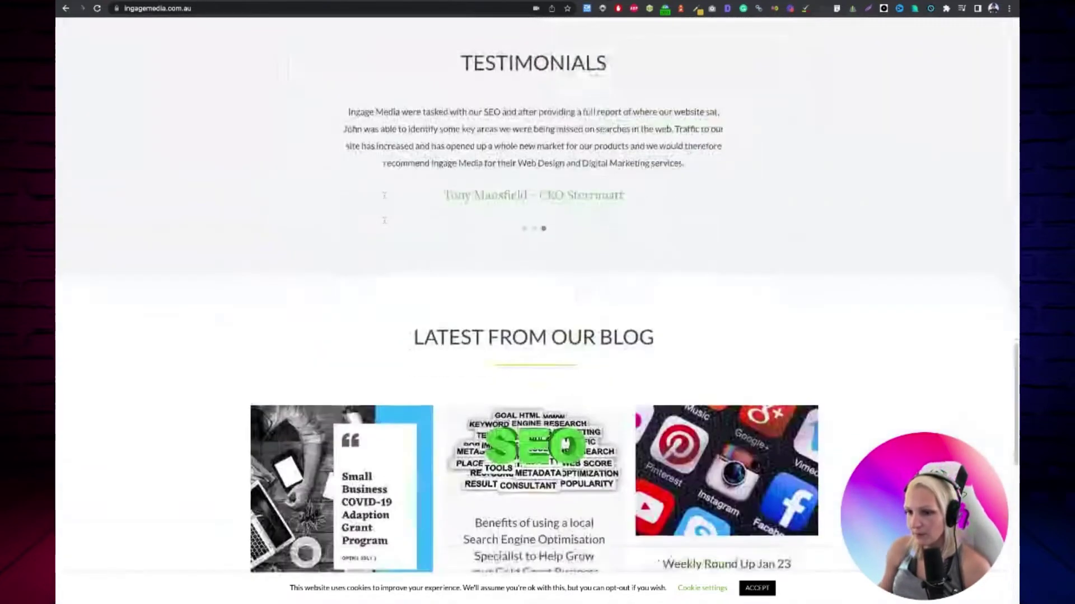
{"action": "scroll", "coordinate": [532, 269], "scroll_direction": "down", "scroll_amount": 7}
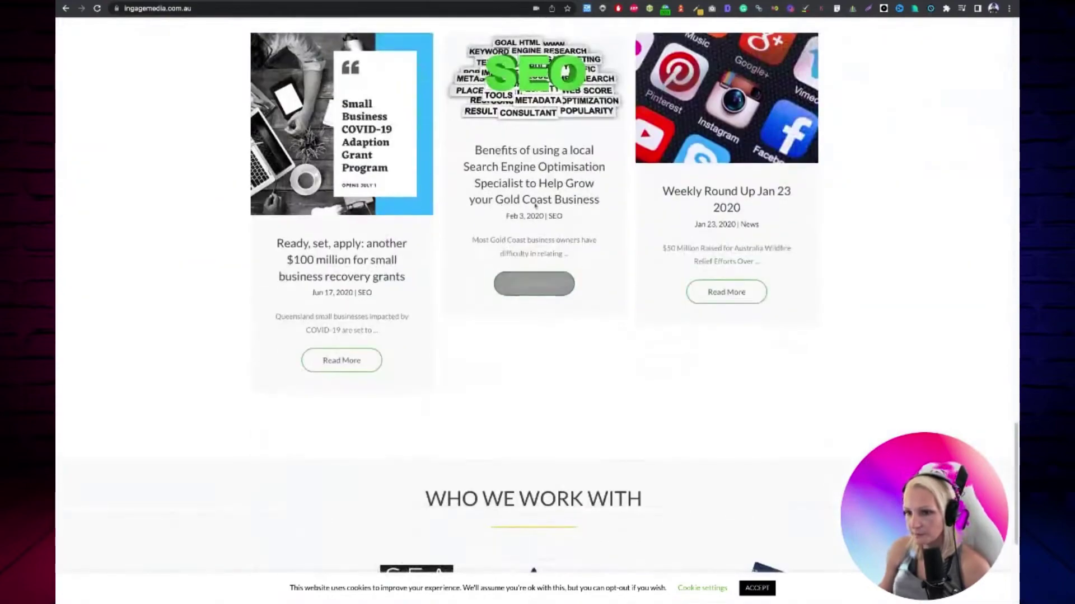
{"action": "scroll", "coordinate": [536, 205], "scroll_direction": "up", "scroll_amount": 4}
{"action": "scroll", "coordinate": [479, 96], "scroll_direction": "down", "scroll_amount": 2}
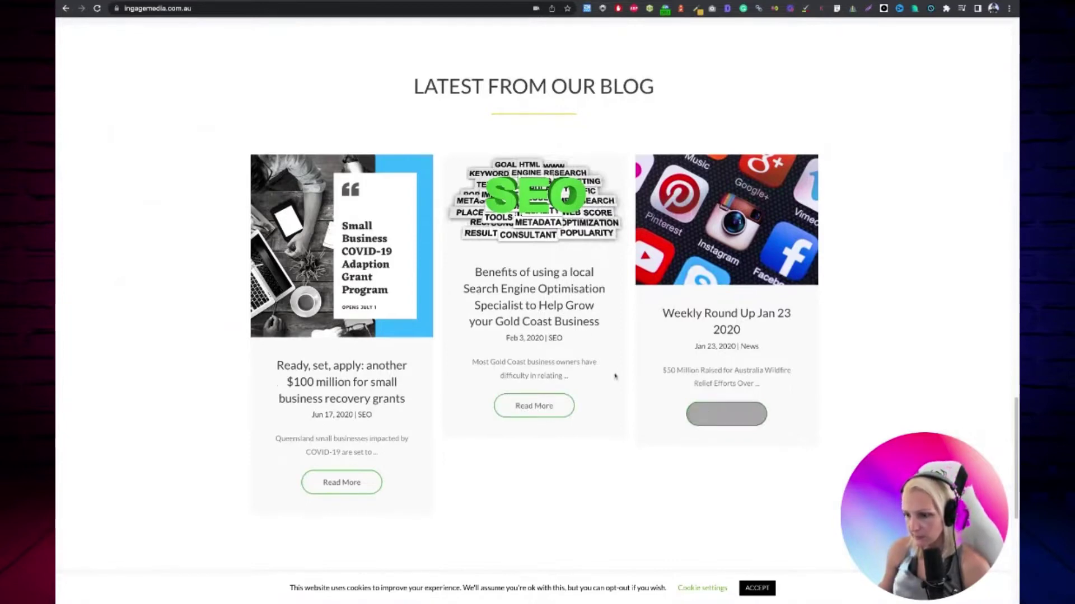
{"action": "scroll", "coordinate": [616, 377], "scroll_direction": "down", "scroll_amount": 4}
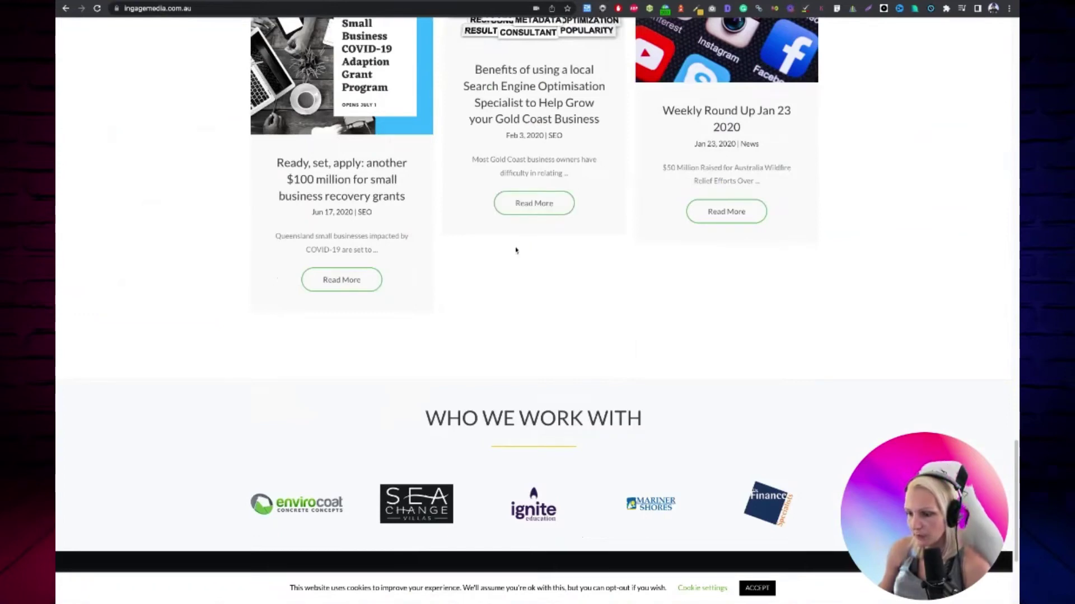
{"action": "scroll", "coordinate": [526, 269], "scroll_direction": "down", "scroll_amount": 4}
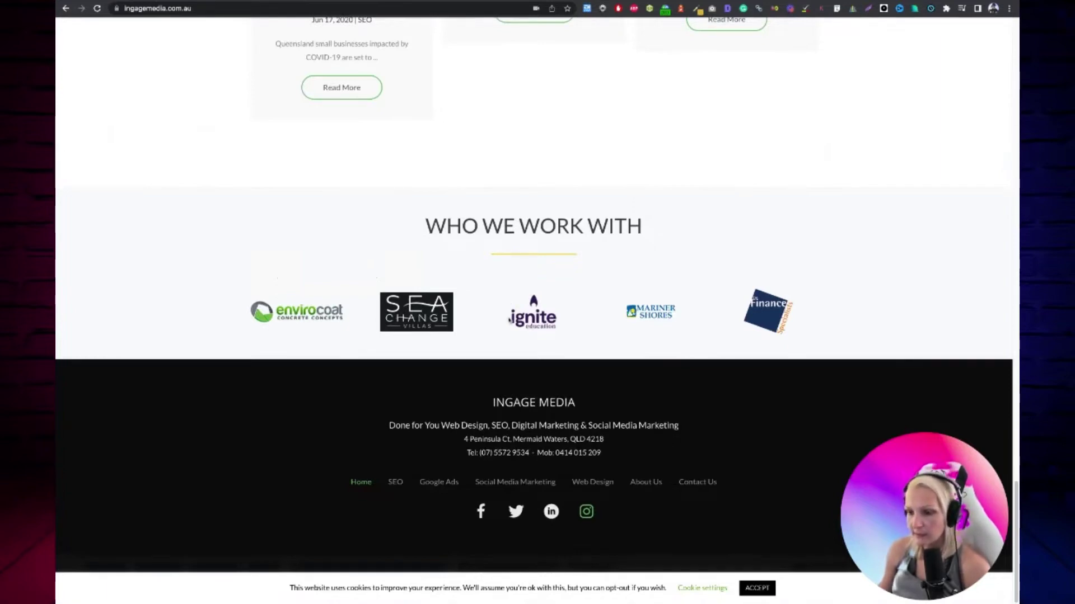
{"action": "scroll", "coordinate": [527, 331], "scroll_direction": "up", "scroll_amount": 20}
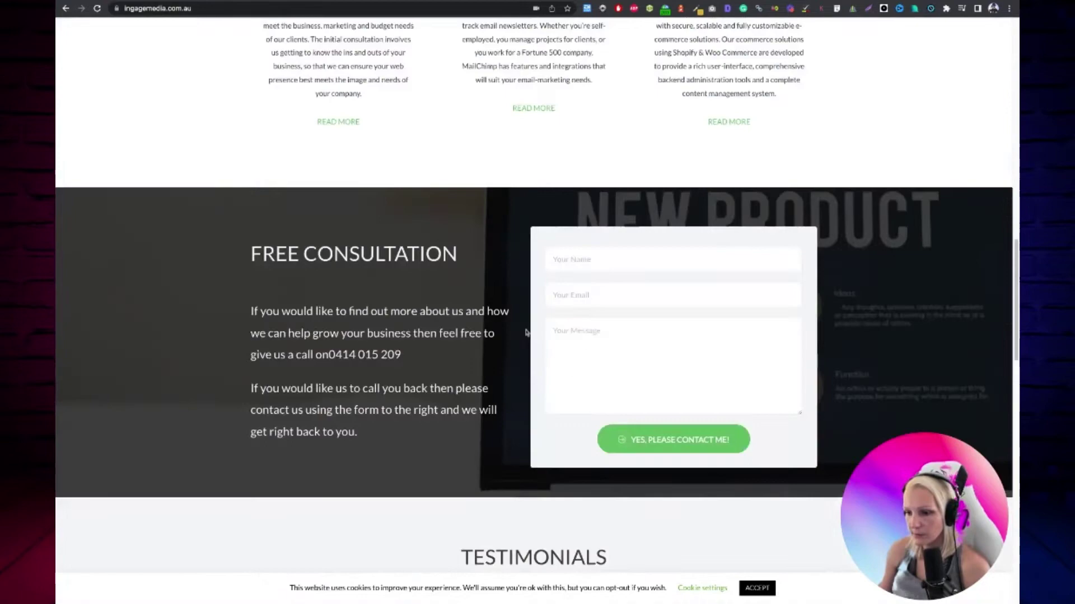
{"action": "scroll", "coordinate": [527, 332], "scroll_direction": "up", "scroll_amount": 10}
{"action": "scroll", "coordinate": [527, 332], "scroll_direction": "down", "scroll_amount": 12}
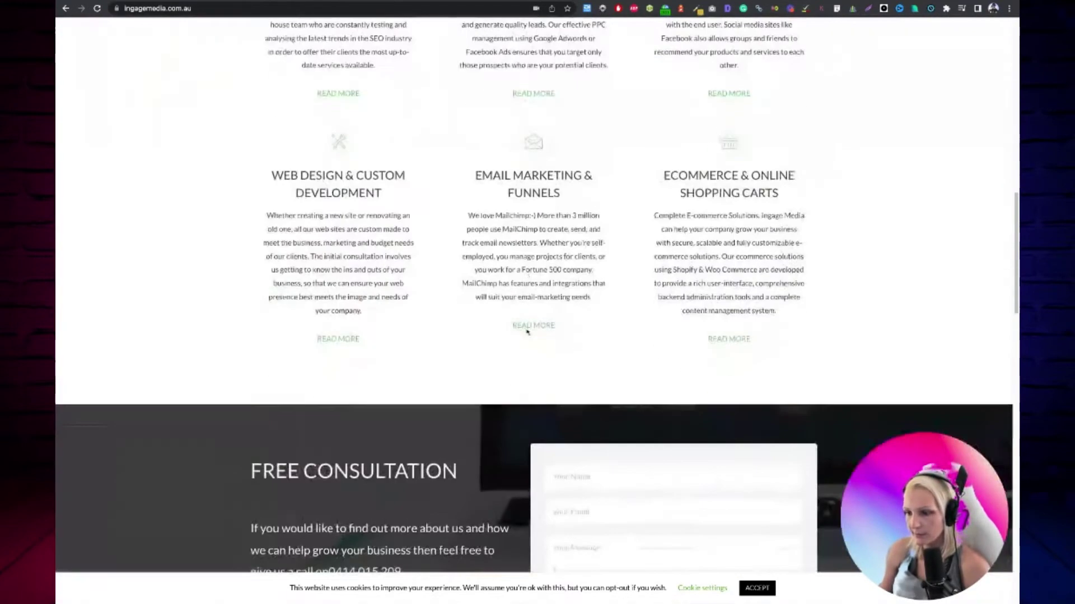
{"action": "scroll", "coordinate": [400, 246], "scroll_direction": "up", "scroll_amount": 3}
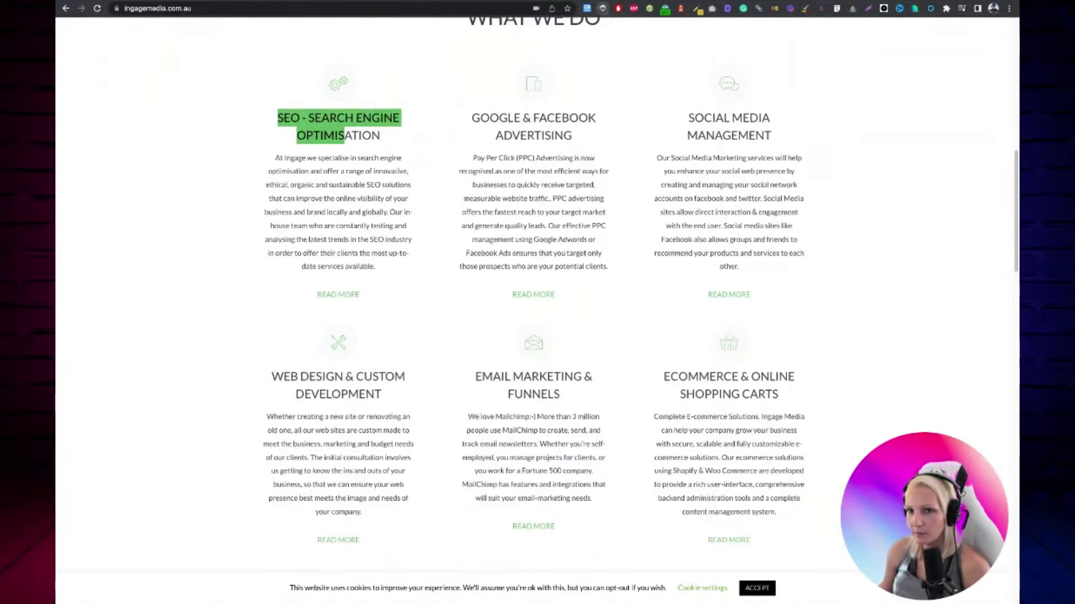
- Reload the Ingage Media homepage, then scroll through its sections and back to the top
{"action": "left_click", "coordinate": [603, 8]}
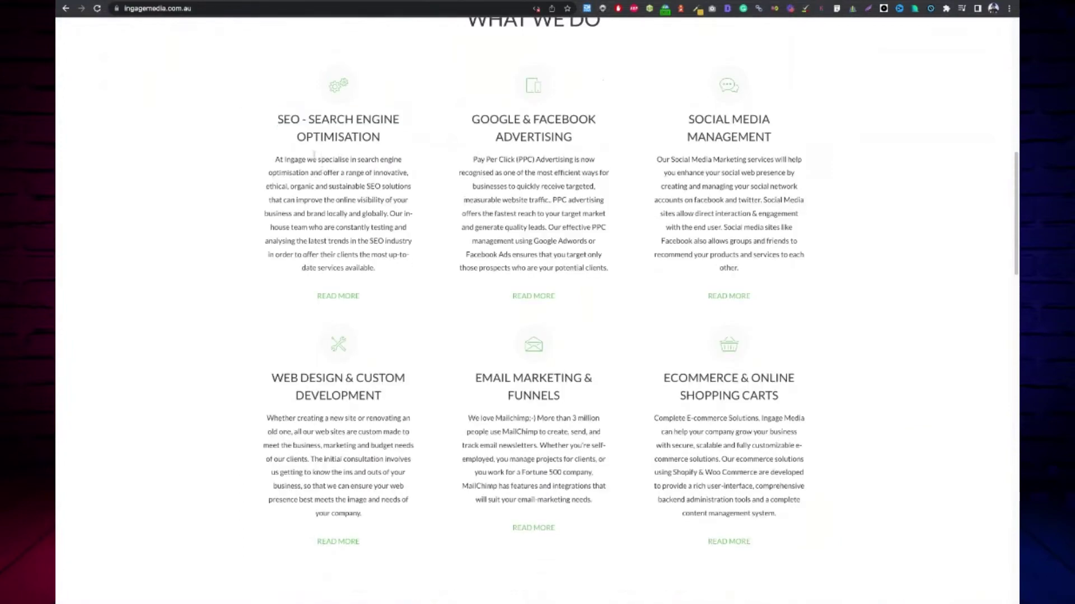
{"action": "scroll", "coordinate": [506, 194], "scroll_direction": "down", "scroll_amount": 15}
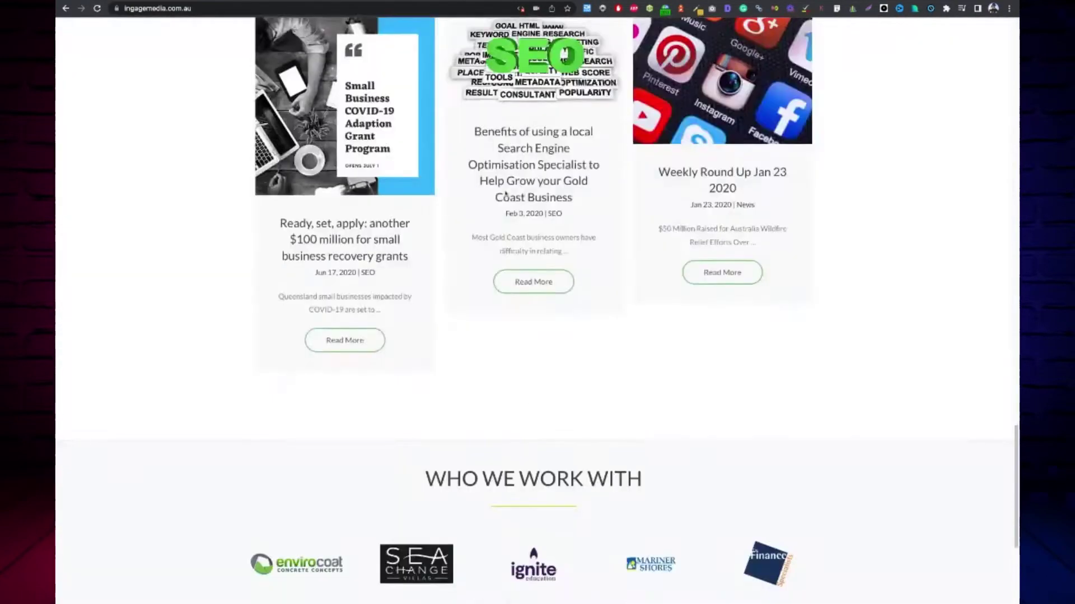
{"action": "scroll", "coordinate": [505, 194], "scroll_direction": "up", "scroll_amount": 20}
{"action": "scroll", "coordinate": [533, 303], "scroll_direction": "down", "scroll_amount": 10}
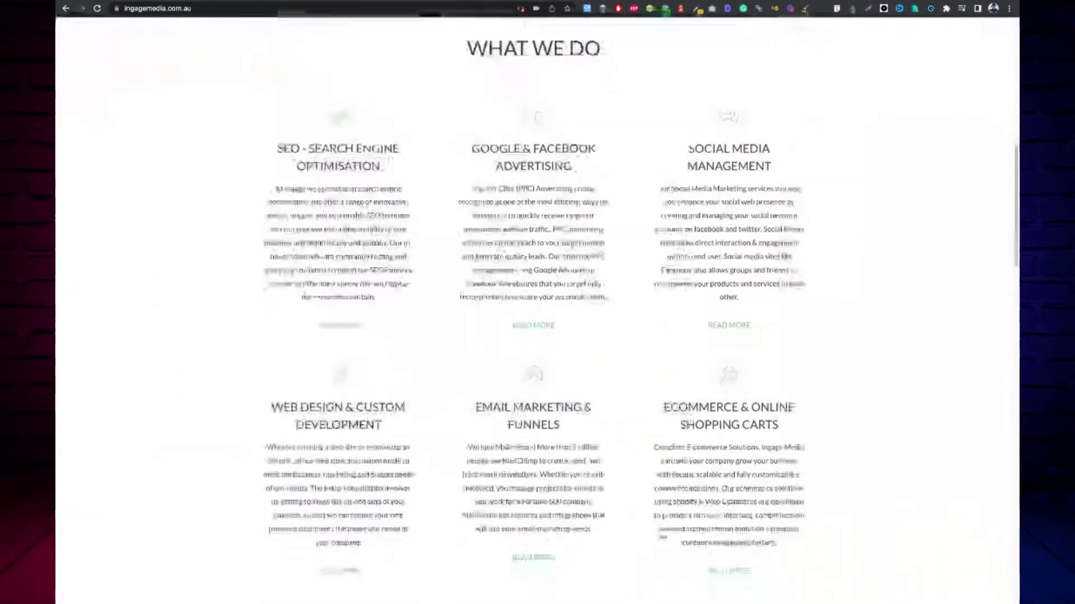
{"action": "scroll", "coordinate": [534, 302], "scroll_direction": "up", "scroll_amount": 15}
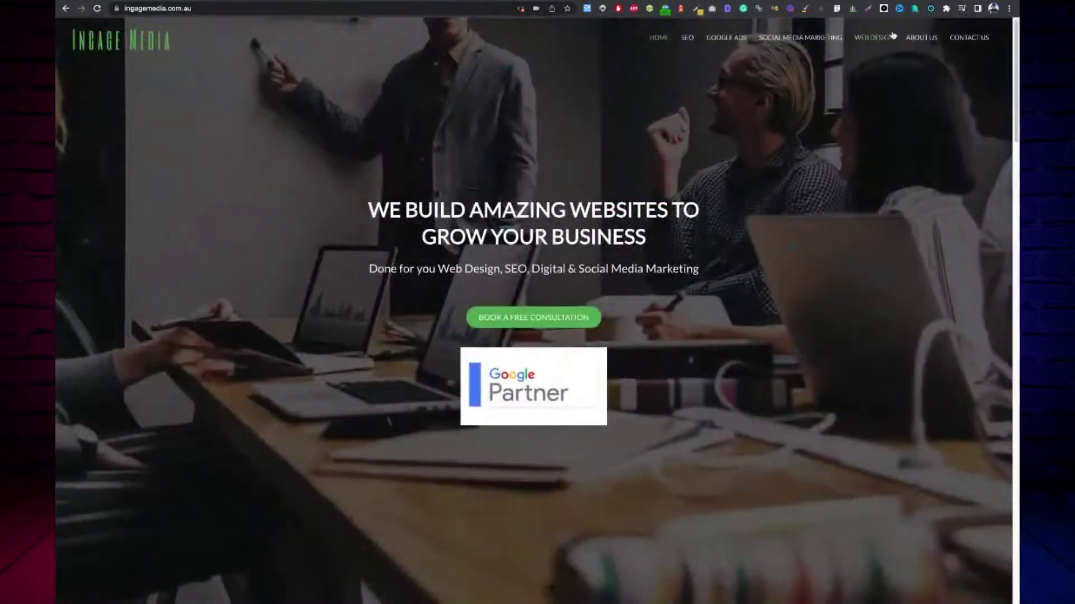
{"action": "scroll", "coordinate": [617, 160], "scroll_direction": "down", "scroll_amount": 10}
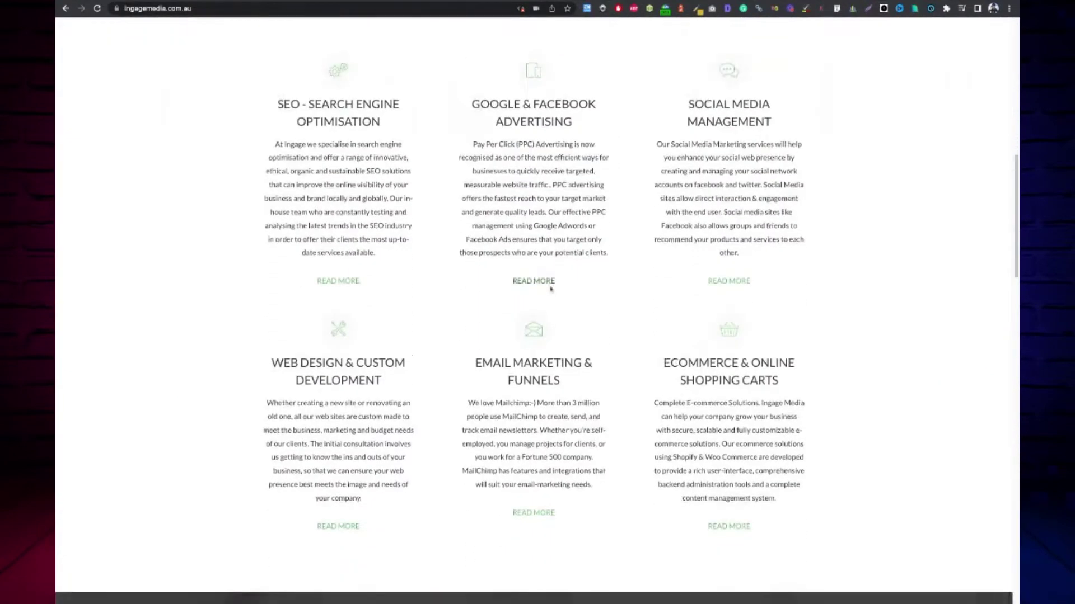
{"action": "scroll", "coordinate": [549, 280], "scroll_direction": "down", "scroll_amount": 15}
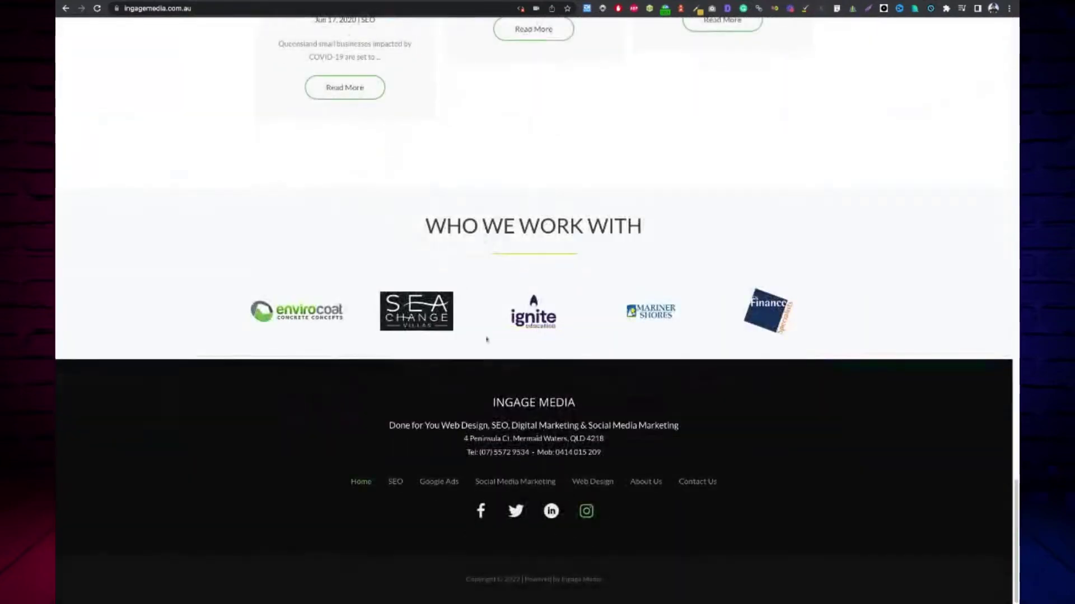
{"action": "scroll", "coordinate": [556, 363], "scroll_direction": "up", "scroll_amount": 10}
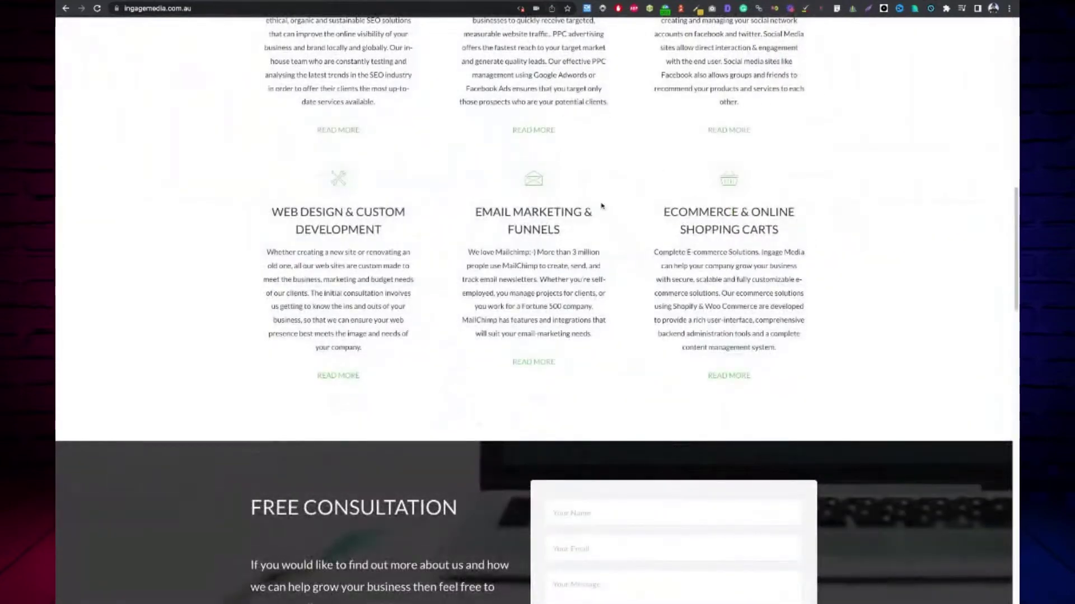
{"action": "scroll", "coordinate": [590, 193], "scroll_direction": "up", "scroll_amount": 10}
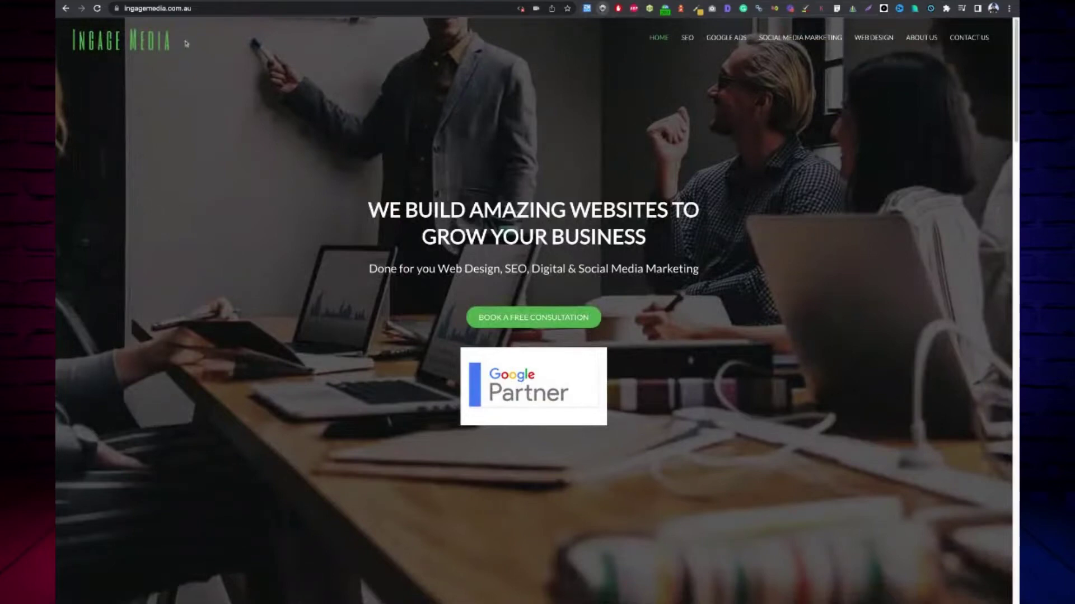
- Reload the homepage, go to the SEO services page and start reading its article
{"action": "left_click", "coordinate": [97, 8]}
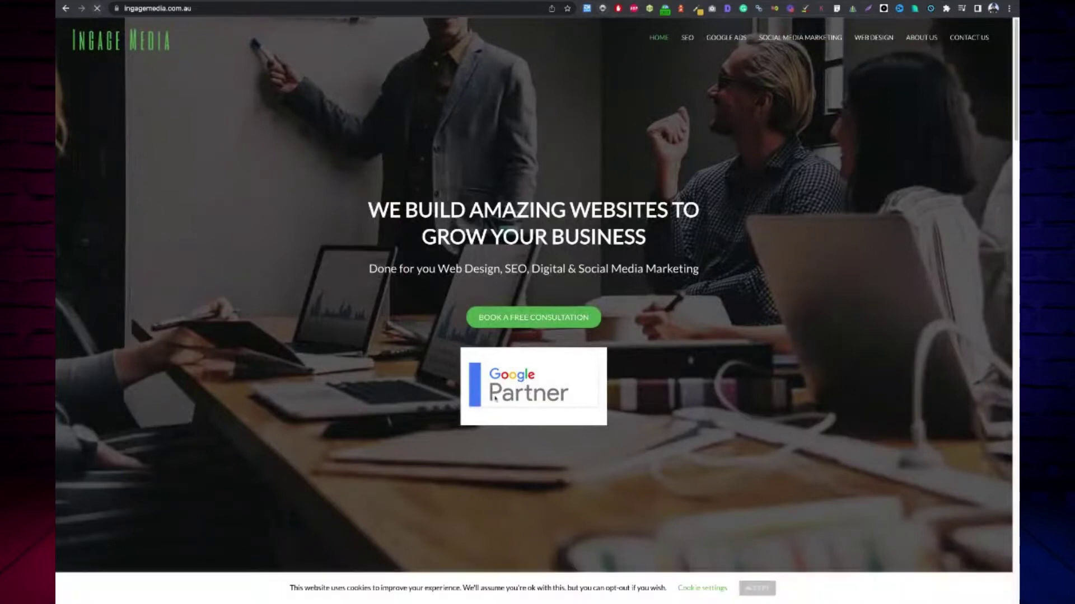
{"action": "left_click", "coordinate": [687, 37]}
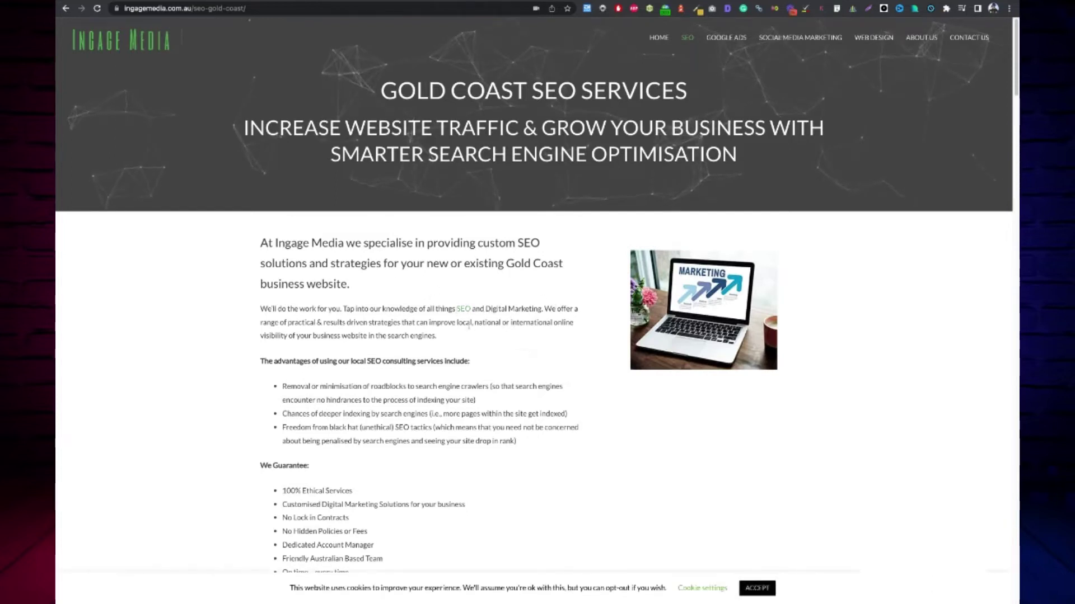
{"action": "scroll", "coordinate": [448, 311], "scroll_direction": "down", "scroll_amount": 1}
{"action": "scroll", "coordinate": [449, 311], "scroll_direction": "down", "scroll_amount": 10}
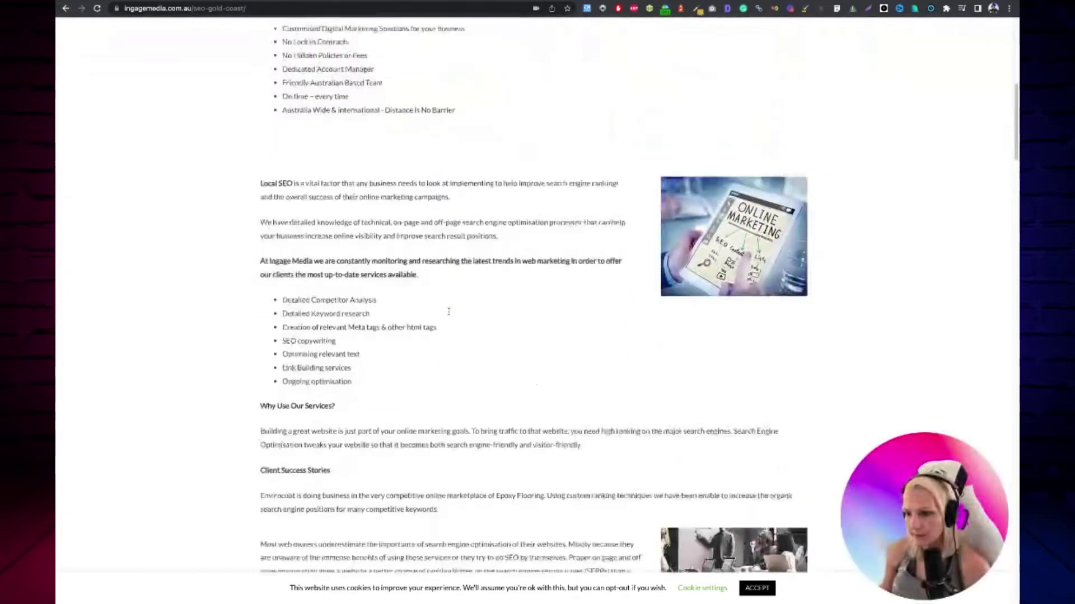
{"action": "scroll", "coordinate": [448, 313], "scroll_direction": "up", "scroll_amount": 3}
{"action": "scroll", "coordinate": [448, 313], "scroll_direction": "down", "scroll_amount": 15}
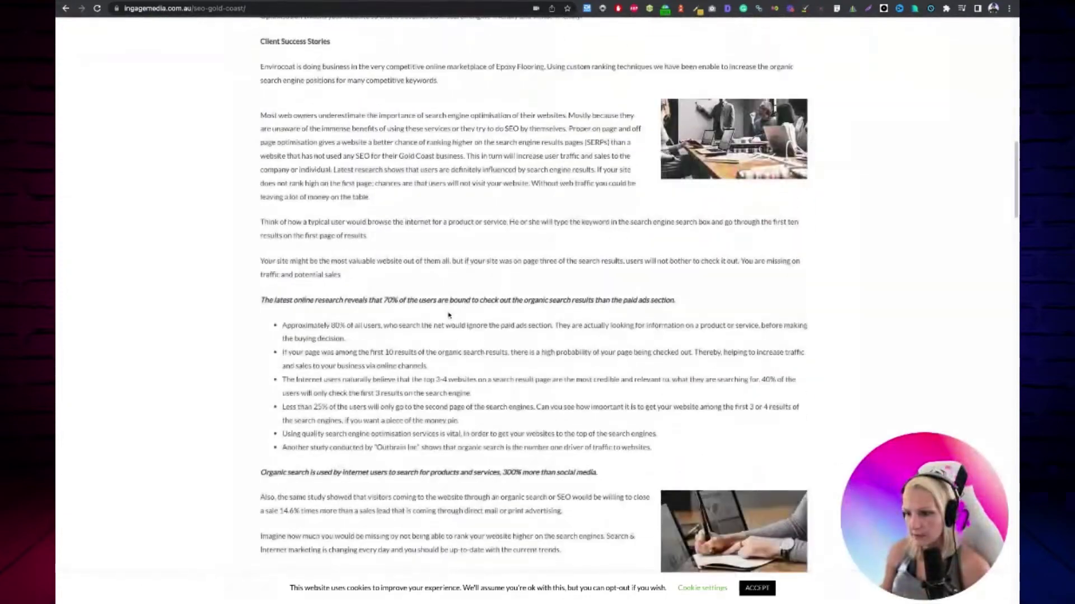
{"action": "scroll", "coordinate": [449, 315], "scroll_direction": "down", "scroll_amount": 13}
{"action": "scroll", "coordinate": [448, 315], "scroll_direction": "down", "scroll_amount": 12}
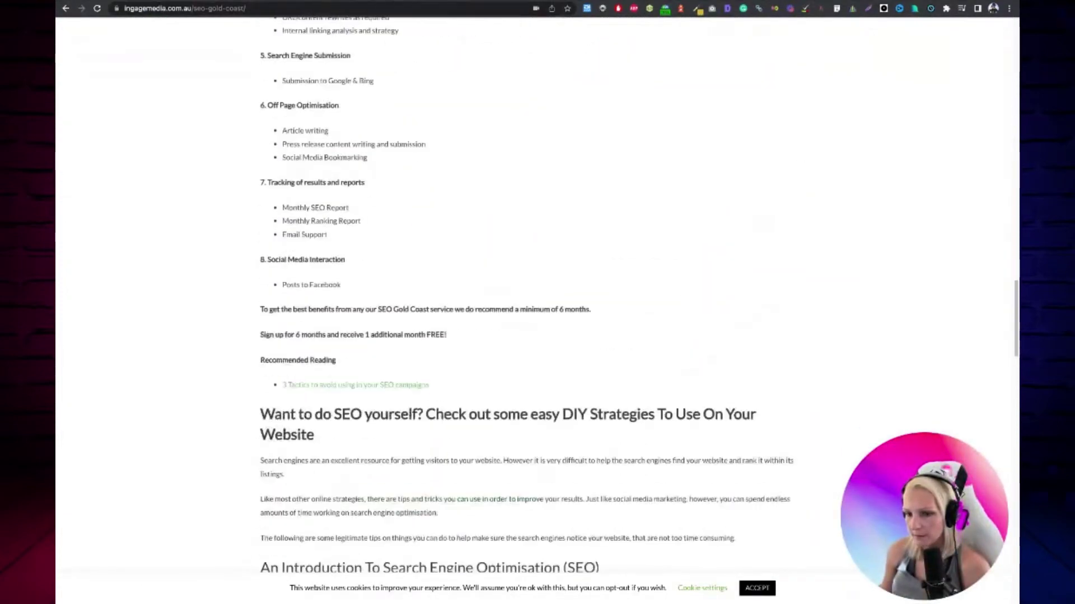
{"action": "scroll", "coordinate": [449, 316], "scroll_direction": "up", "scroll_amount": 20}
{"action": "scroll", "coordinate": [344, 190], "scroll_direction": "up", "scroll_amount": 9}
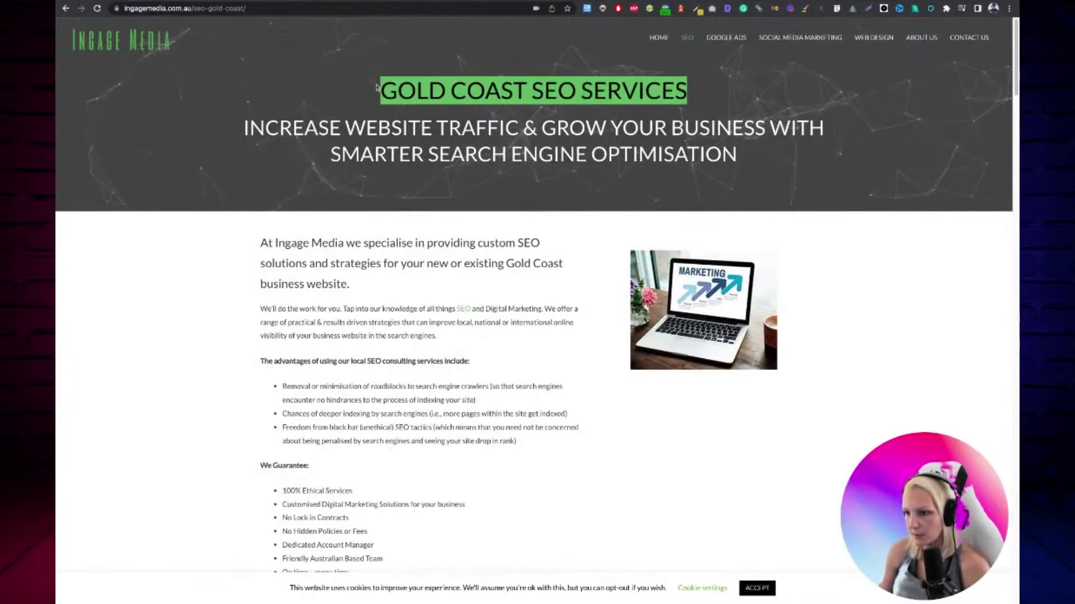
- Scroll further through the Gold Coast SEO article and back up
{"action": "scroll", "coordinate": [422, 243], "scroll_direction": "down", "scroll_amount": 5}
{"action": "scroll", "coordinate": [422, 241], "scroll_direction": "down", "scroll_amount": 1}
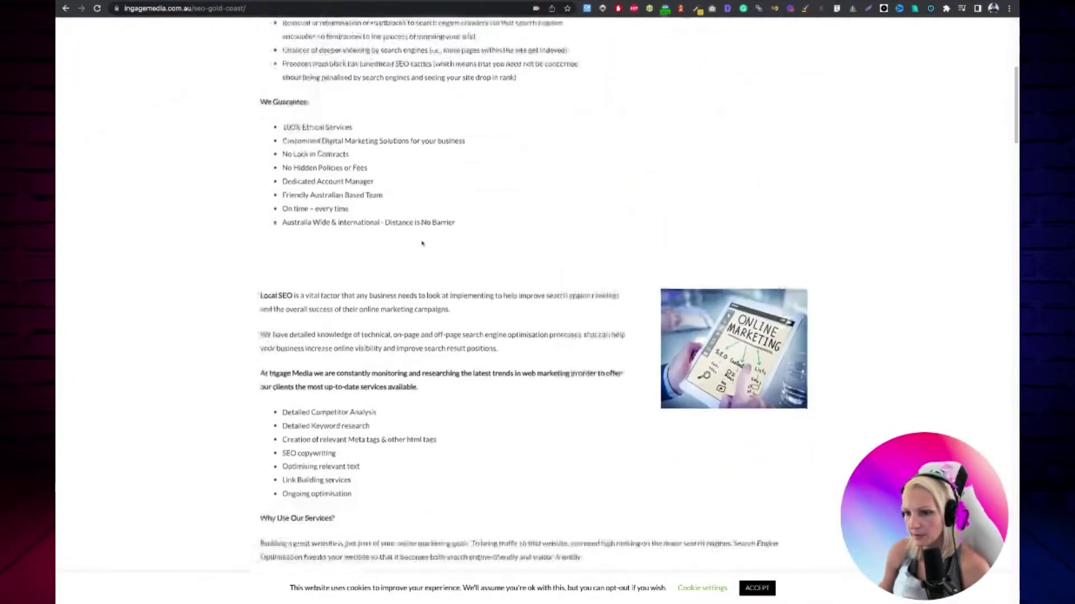
{"action": "scroll", "coordinate": [321, 177], "scroll_direction": "down", "scroll_amount": 4}
{"action": "scroll", "coordinate": [314, 184], "scroll_direction": "down", "scroll_amount": 20}
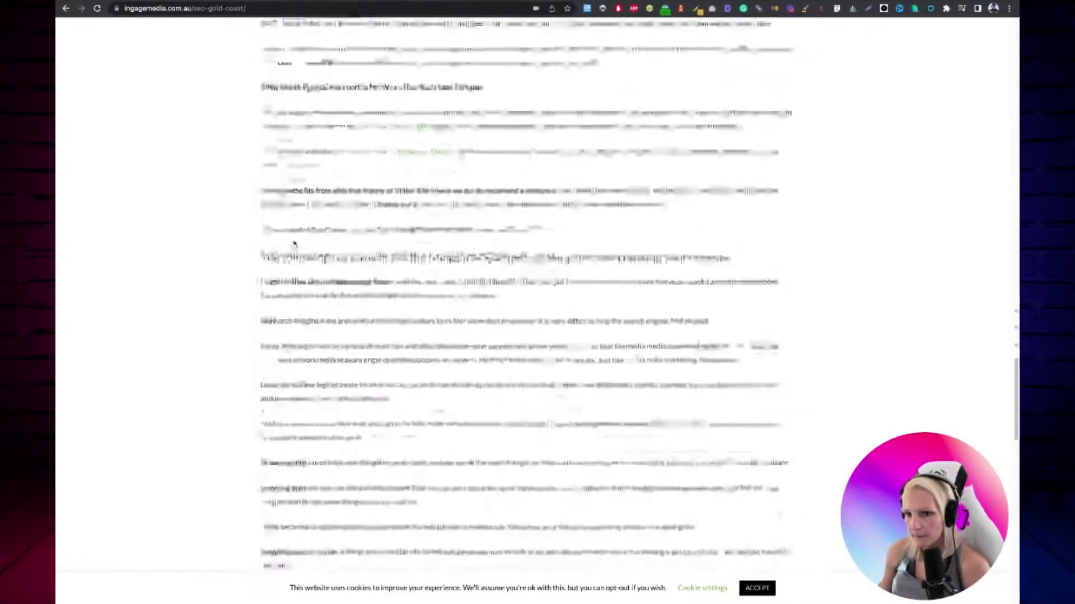
{"action": "scroll", "coordinate": [293, 245], "scroll_direction": "down", "scroll_amount": 20}
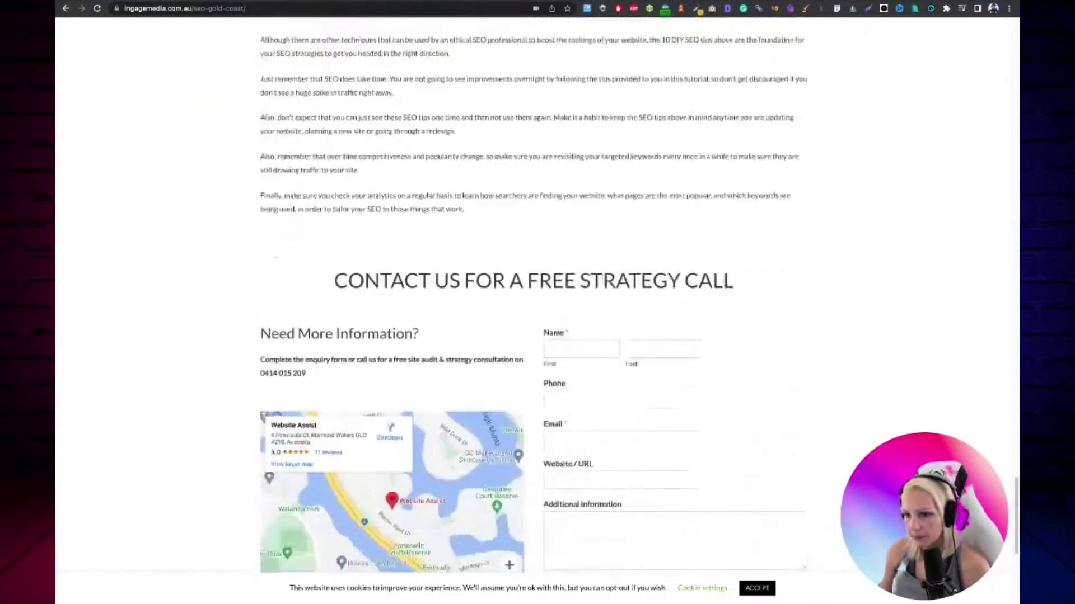
{"action": "scroll", "coordinate": [535, 303], "scroll_direction": "up", "scroll_amount": 20}
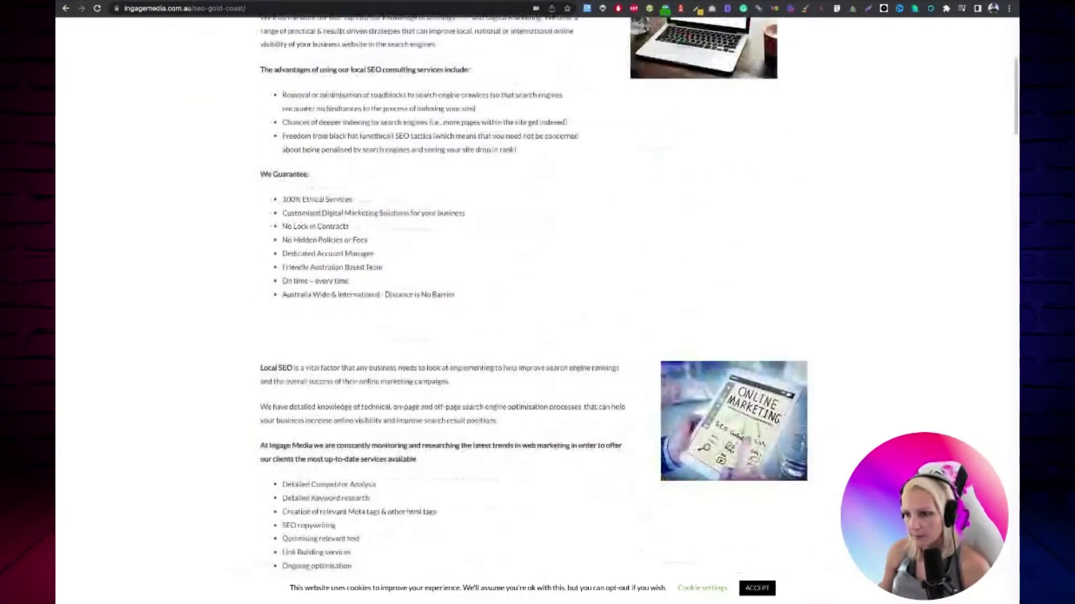
{"action": "scroll", "coordinate": [716, 156], "scroll_direction": "up", "scroll_amount": 5}
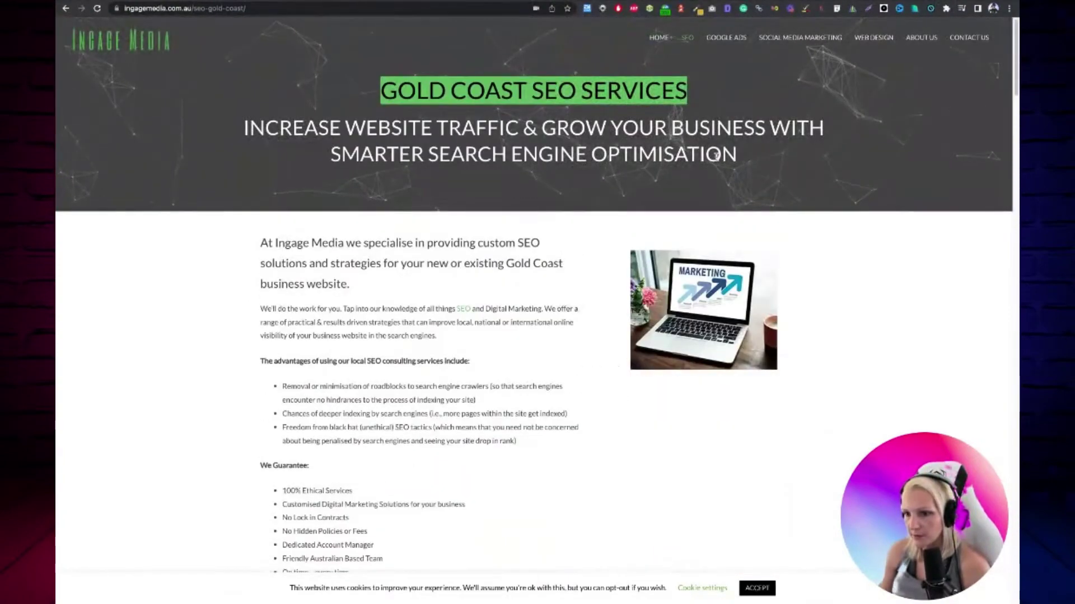
{"action": "scroll", "coordinate": [716, 156], "scroll_direction": "down", "scroll_amount": 10}
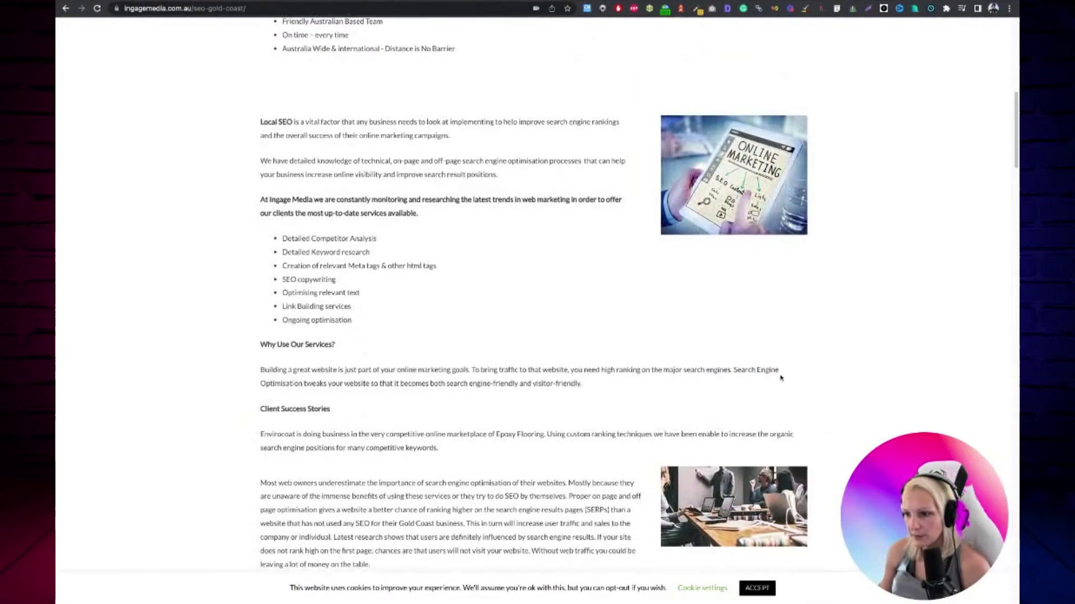
{"action": "scroll", "coordinate": [589, 449], "scroll_direction": "down", "scroll_amount": 8}
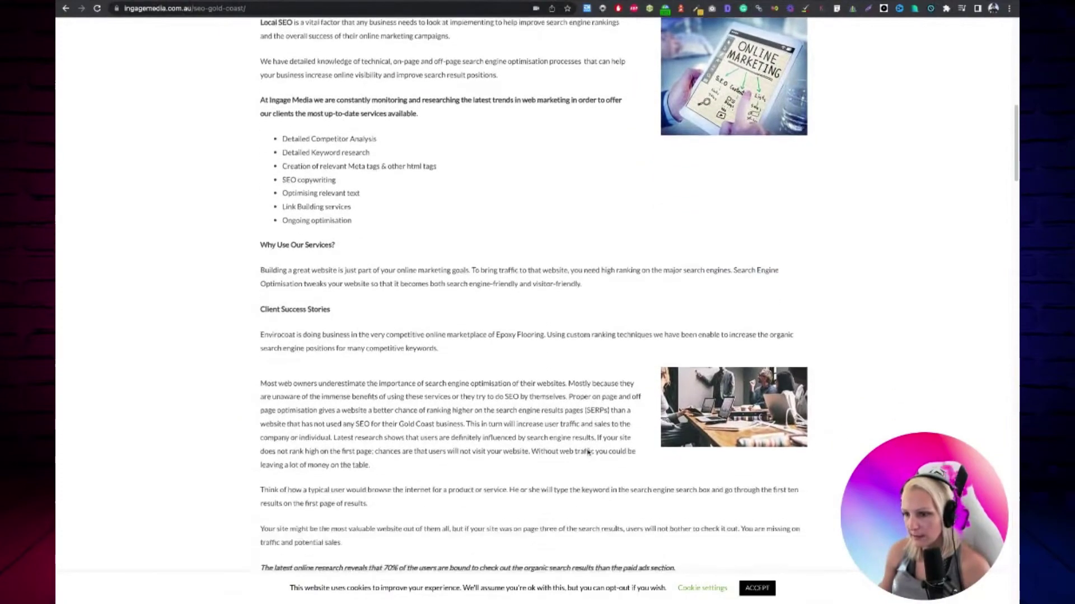
{"action": "scroll", "coordinate": [588, 449], "scroll_direction": "up", "scroll_amount": 6}
{"action": "scroll", "coordinate": [589, 449], "scroll_direction": "up", "scroll_amount": 10}
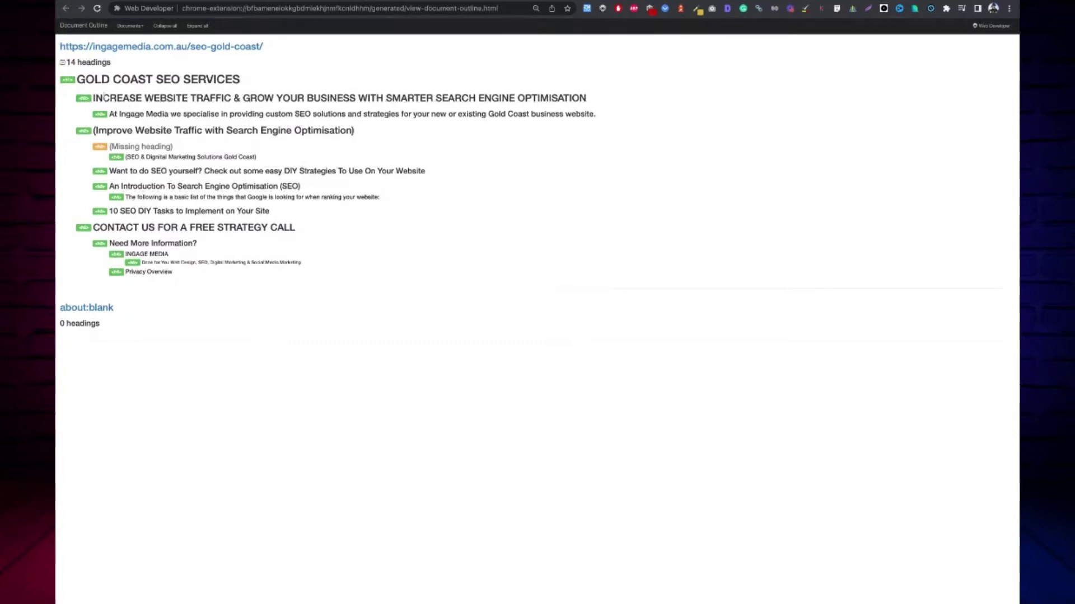
- Highlight the Increase Website Traffic, Gold Coast SEO Services and subheading entries in the outline
{"action": "left_click_drag", "start_coordinate": [103, 97], "coordinate": [586, 98]}
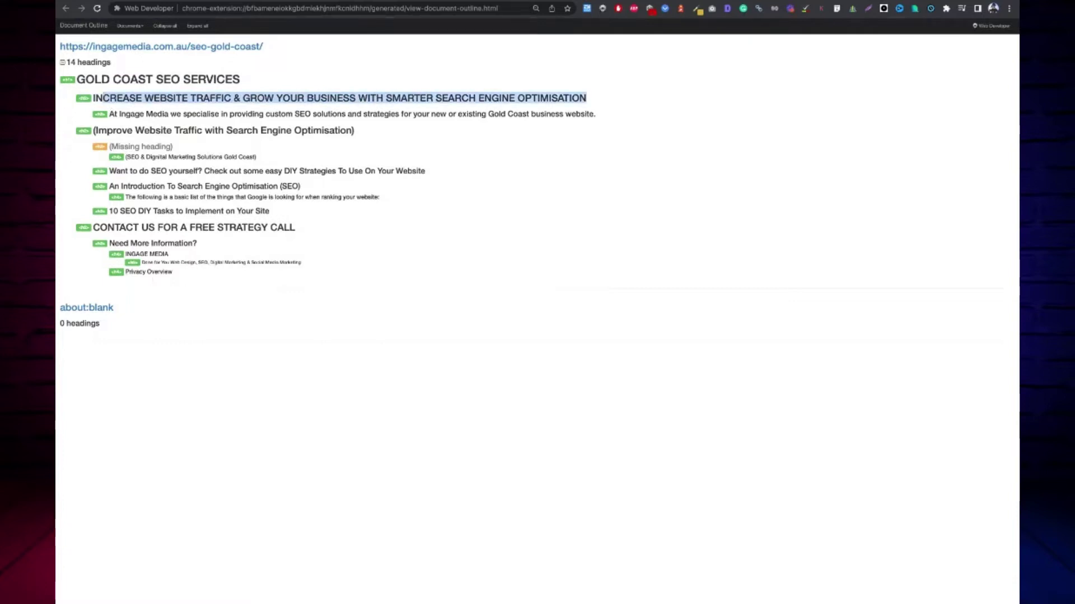
{"action": "left_click", "coordinate": [568, 113]}
{"action": "triple_click", "coordinate": [78, 79]}
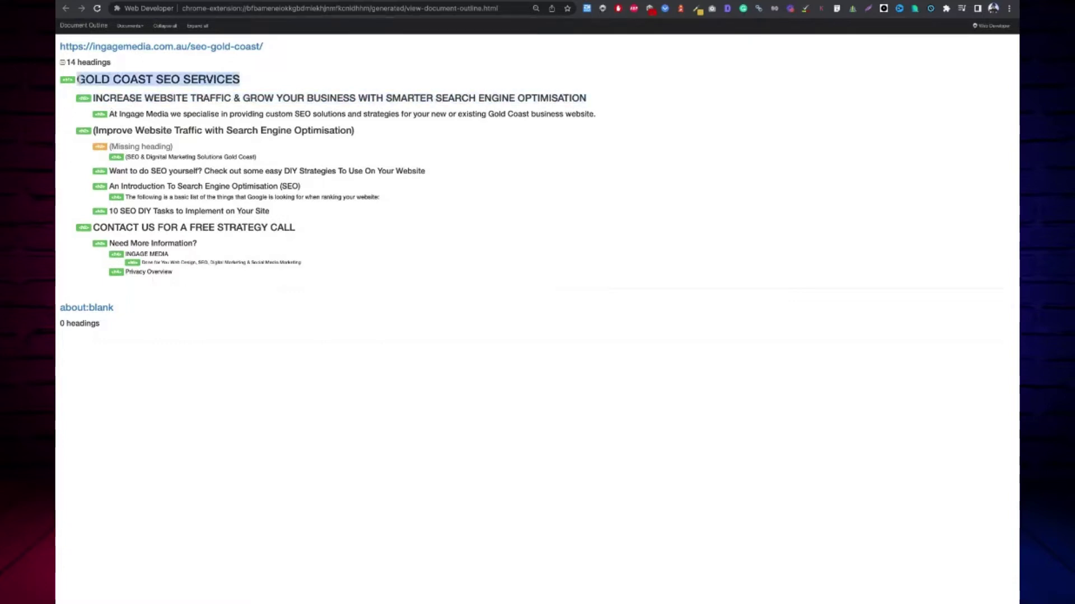
{"action": "left_click", "coordinate": [307, 114]}
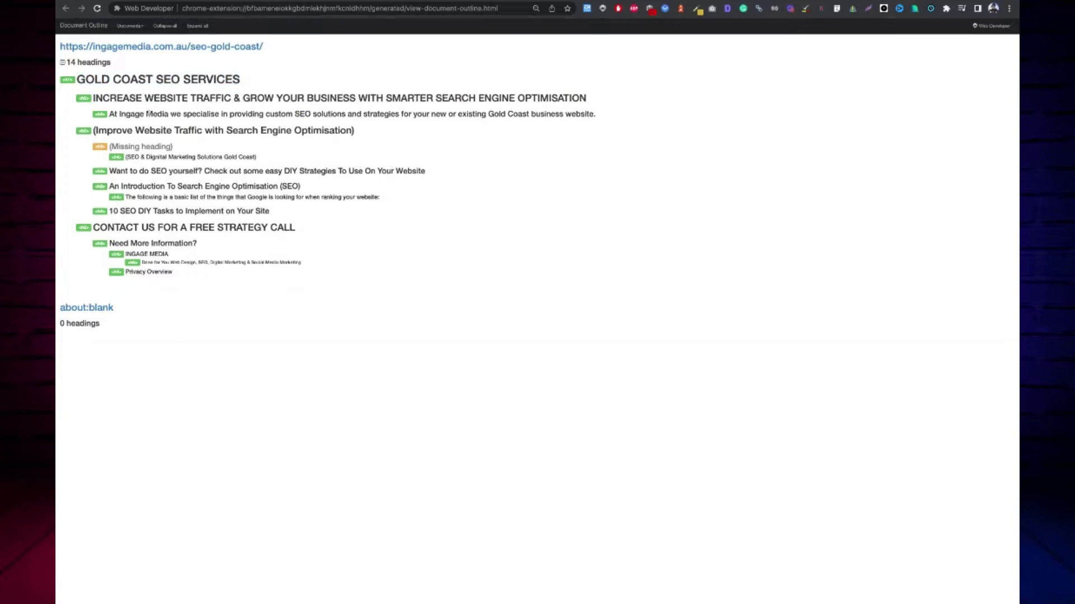
{"action": "left_click_drag", "start_coordinate": [145, 114], "coordinate": [596, 114]}
{"action": "left_click", "coordinate": [262, 130]}
{"action": "left_click_drag", "start_coordinate": [215, 89], "coordinate": [220, 270]}
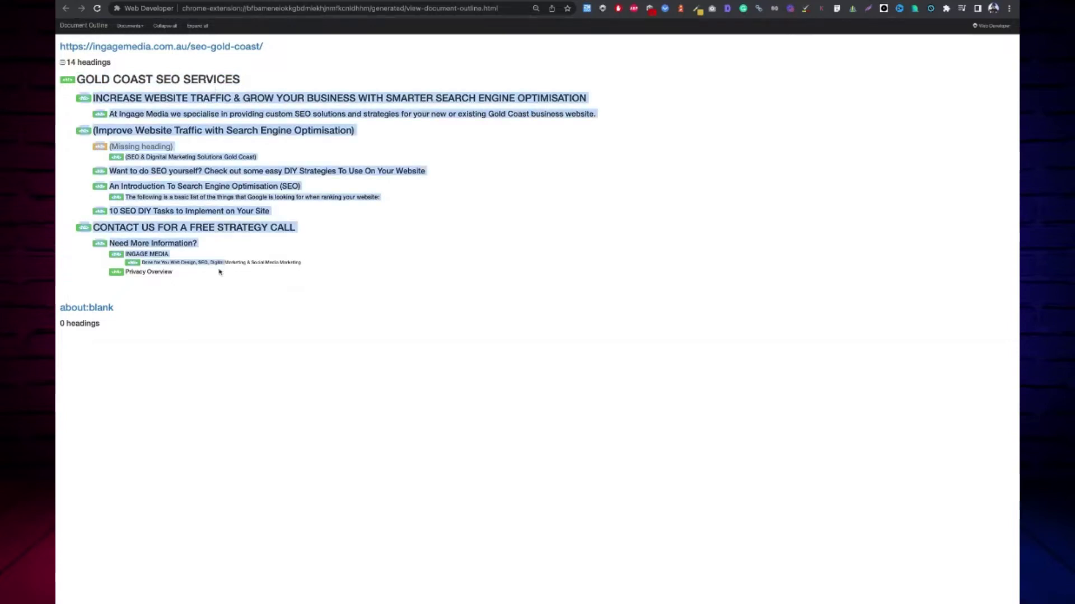
{"action": "left_click", "coordinate": [194, 122]}
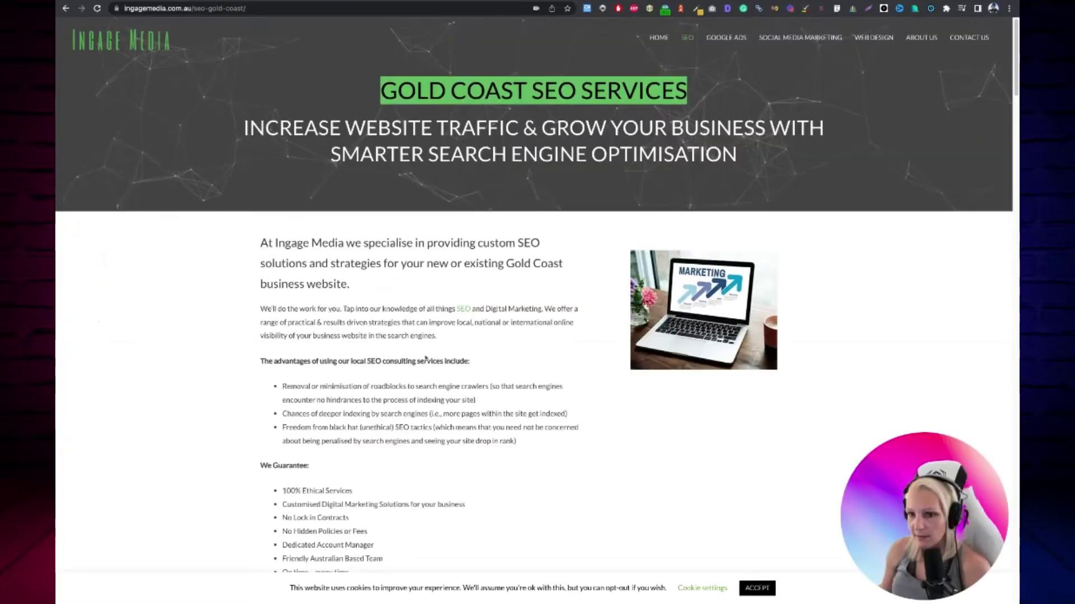
{"action": "scroll", "coordinate": [425, 358], "scroll_direction": "down", "scroll_amount": 15}
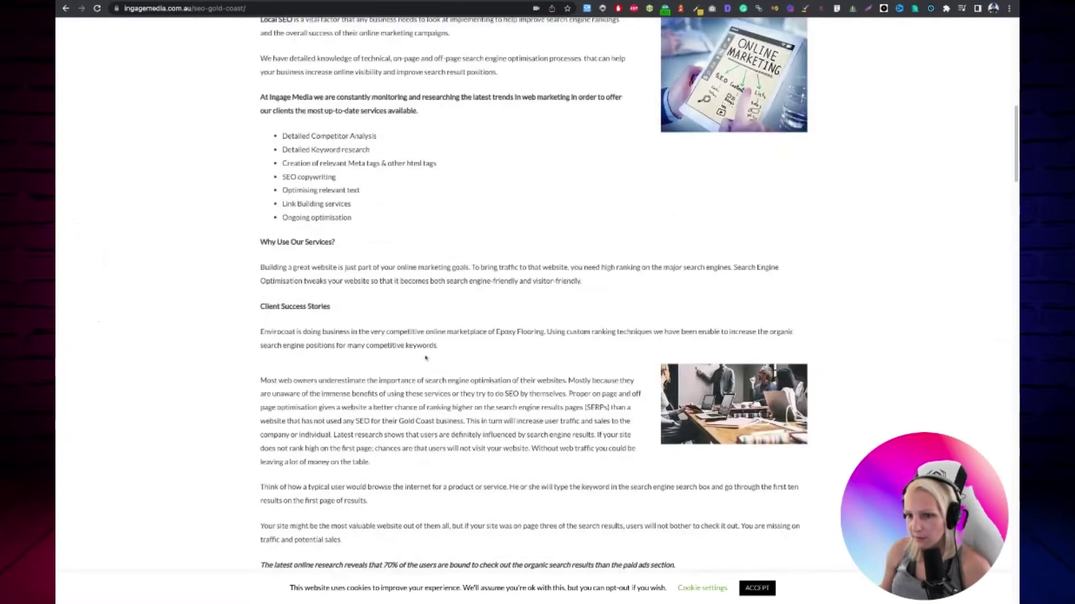
{"action": "scroll", "coordinate": [426, 358], "scroll_direction": "up", "scroll_amount": 10}
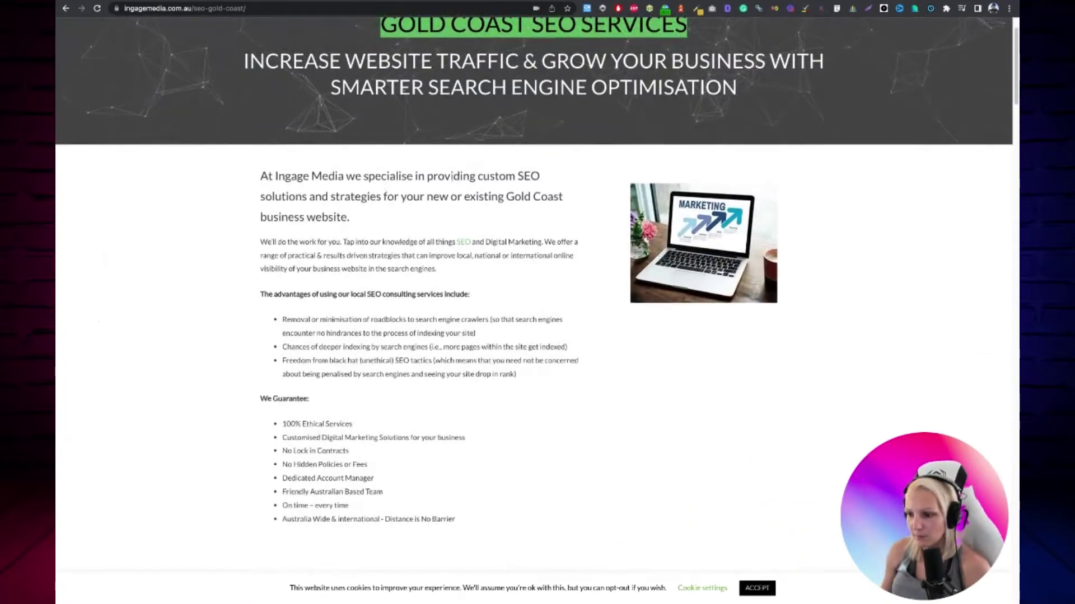
{"action": "scroll", "coordinate": [424, 261], "scroll_direction": "down", "scroll_amount": 4}
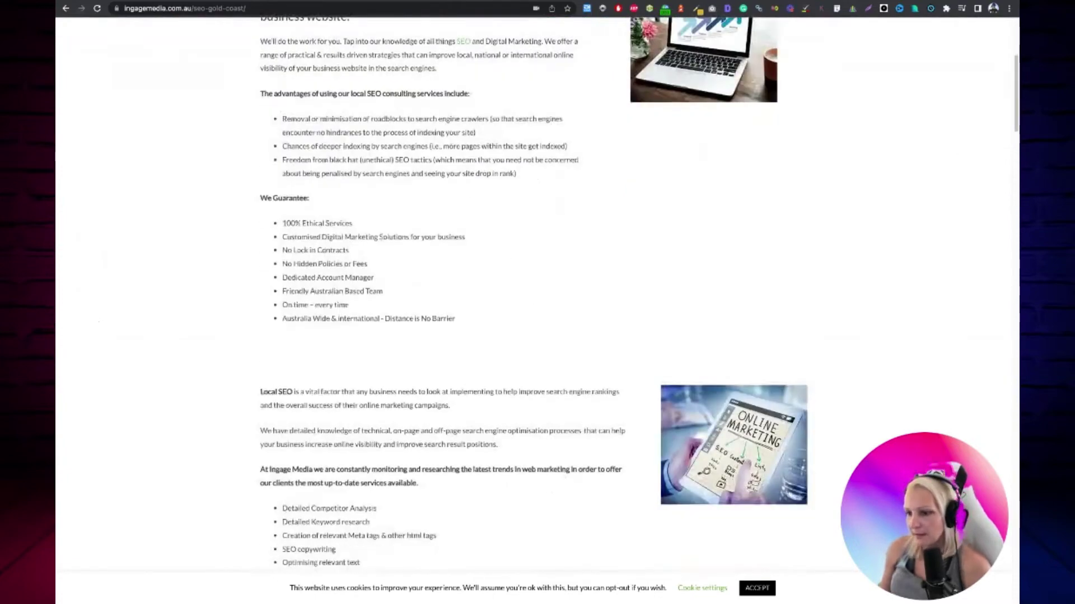
{"action": "scroll", "coordinate": [383, 242], "scroll_direction": "up", "scroll_amount": 4}
{"action": "scroll", "coordinate": [592, 143], "scroll_direction": "up", "scroll_amount": 2}
{"action": "scroll", "coordinate": [593, 151], "scroll_direction": "down", "scroll_amount": 20}
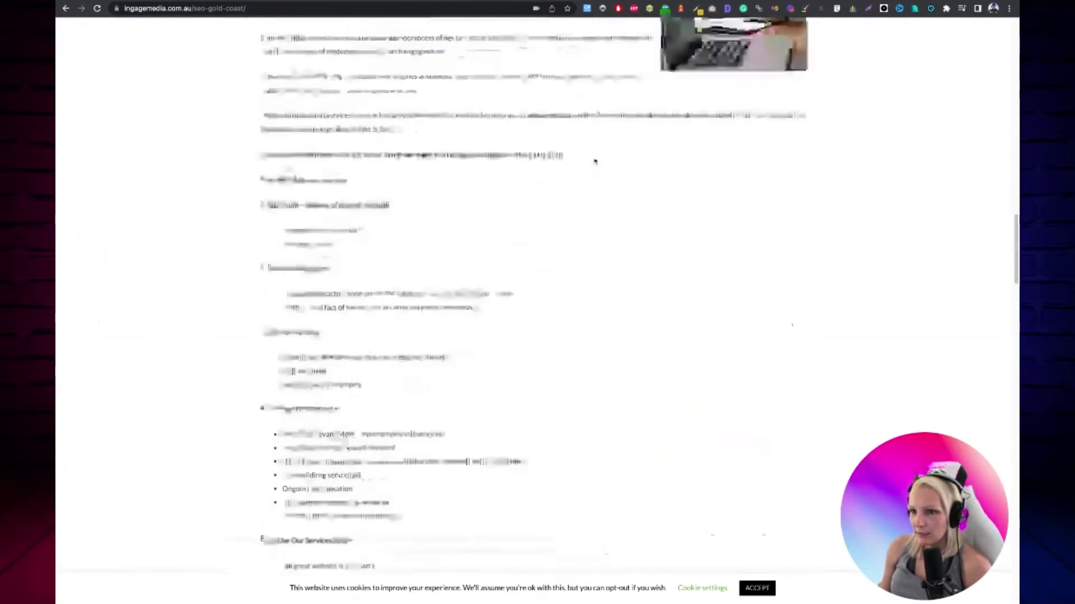
{"action": "scroll", "coordinate": [594, 162], "scroll_direction": "up", "scroll_amount": 20}
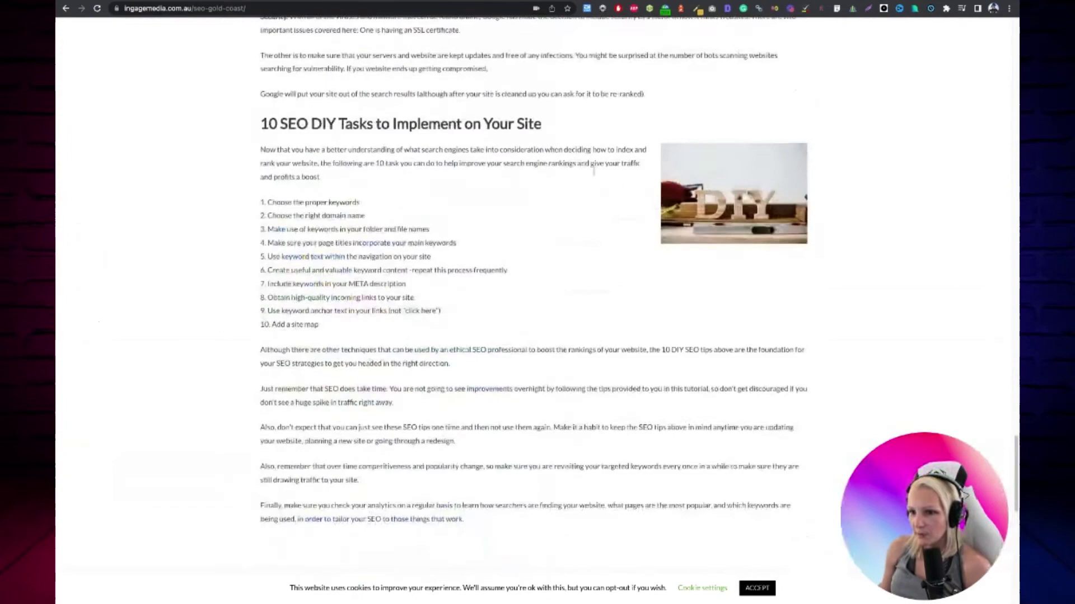
{"action": "scroll", "coordinate": [564, 211], "scroll_direction": "up", "scroll_amount": 15}
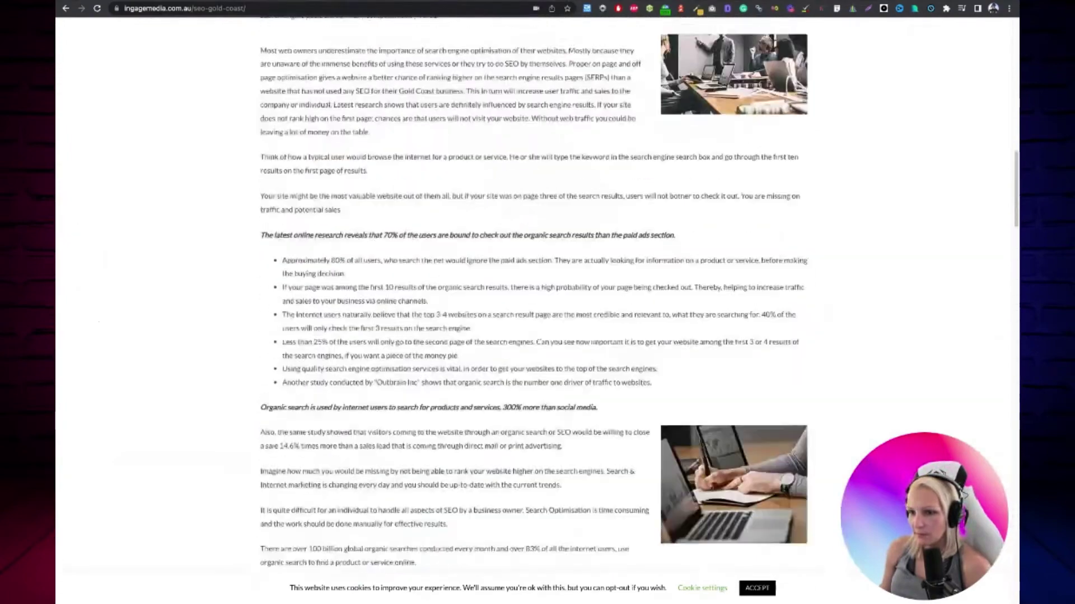
{"action": "scroll", "coordinate": [503, 345], "scroll_direction": "down", "scroll_amount": 15}
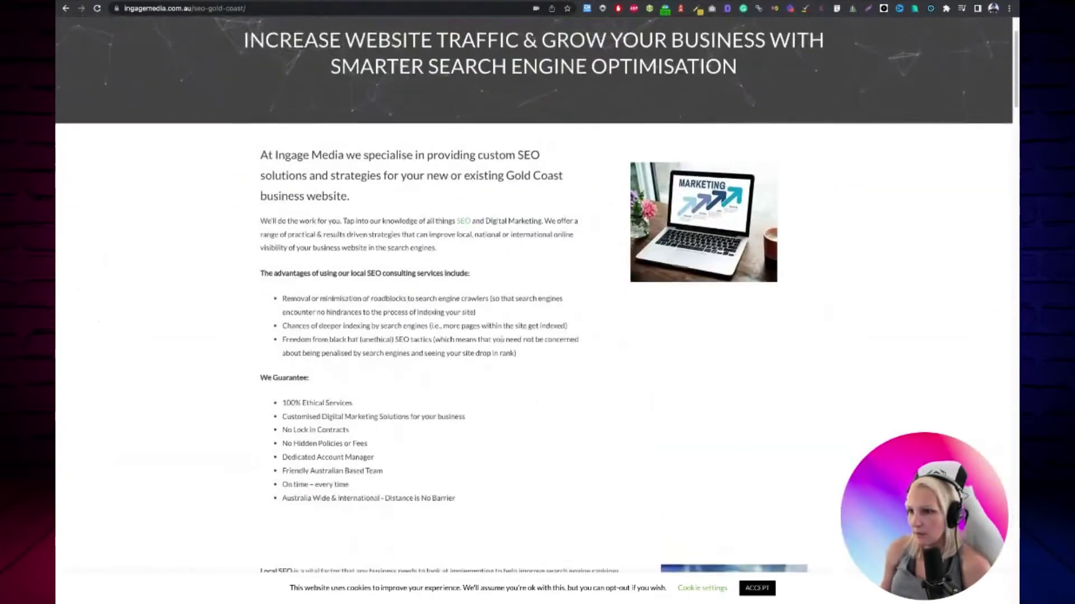
{"action": "scroll", "coordinate": [497, 345], "scroll_direction": "down", "scroll_amount": 20}
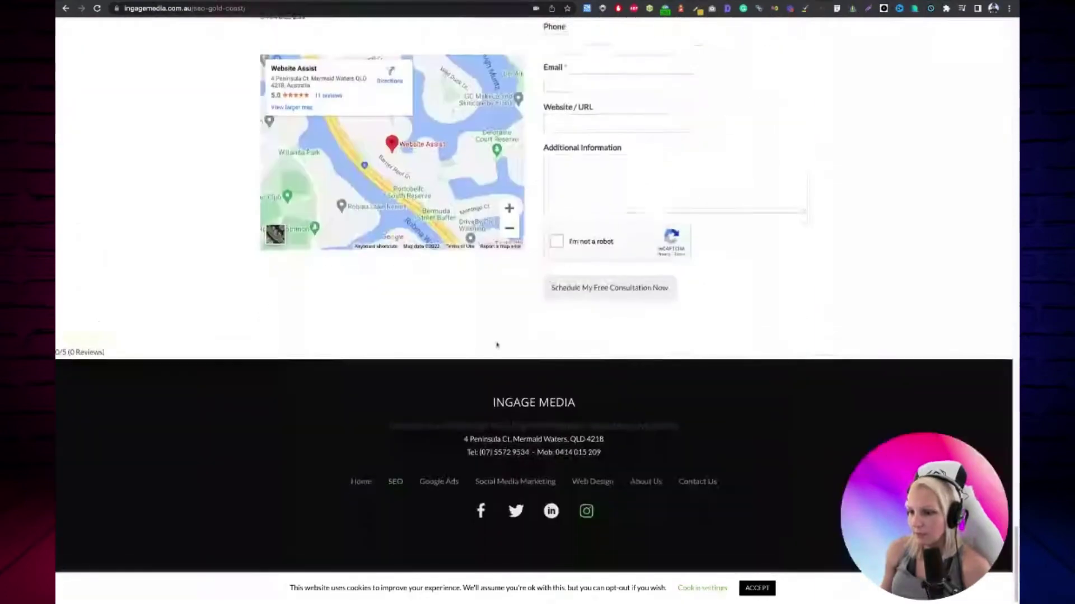
{"action": "scroll", "coordinate": [604, 305], "scroll_direction": "up", "scroll_amount": 20}
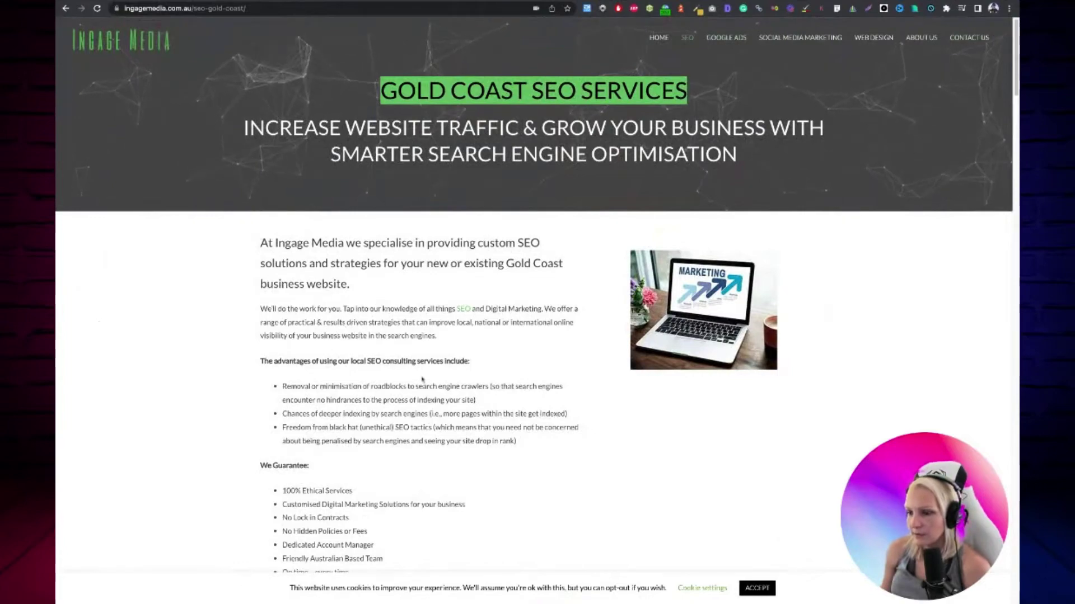
{"action": "scroll", "coordinate": [637, 267], "scroll_direction": "down", "scroll_amount": 10}
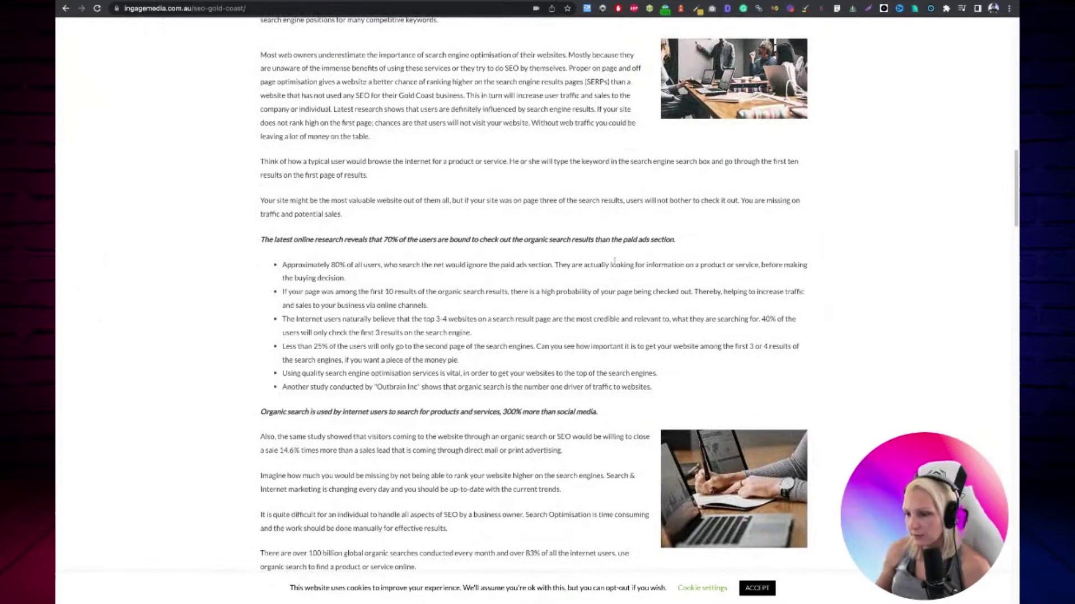
{"action": "scroll", "coordinate": [678, 248], "scroll_direction": "up", "scroll_amount": 10}
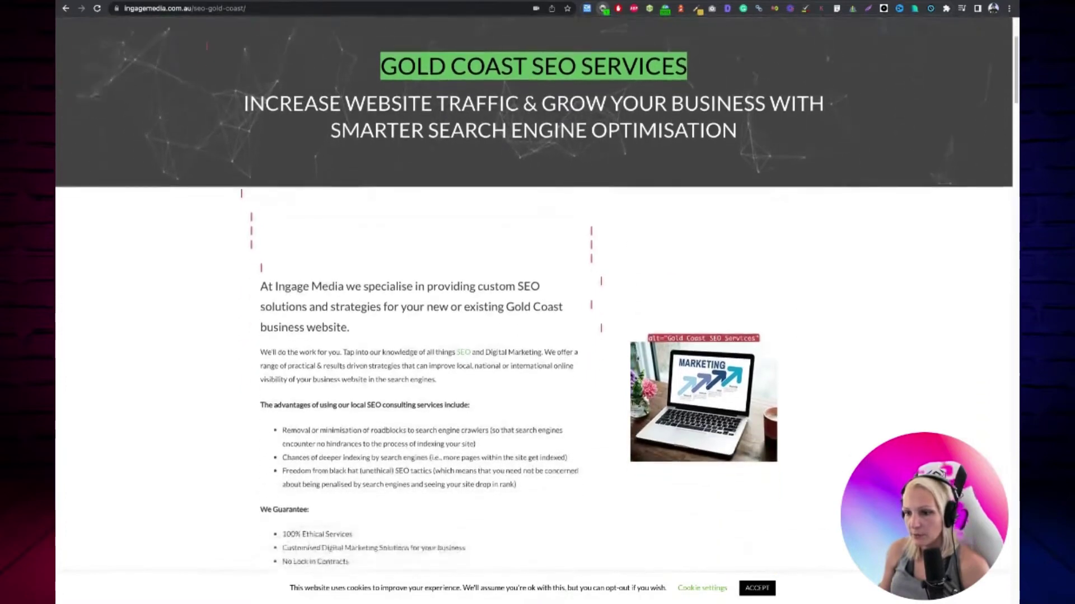
- Return to the top of the SEO page and scroll down reading each image's alt label
{"action": "scroll", "coordinate": [537, 302], "scroll_direction": "down", "scroll_amount": 10}
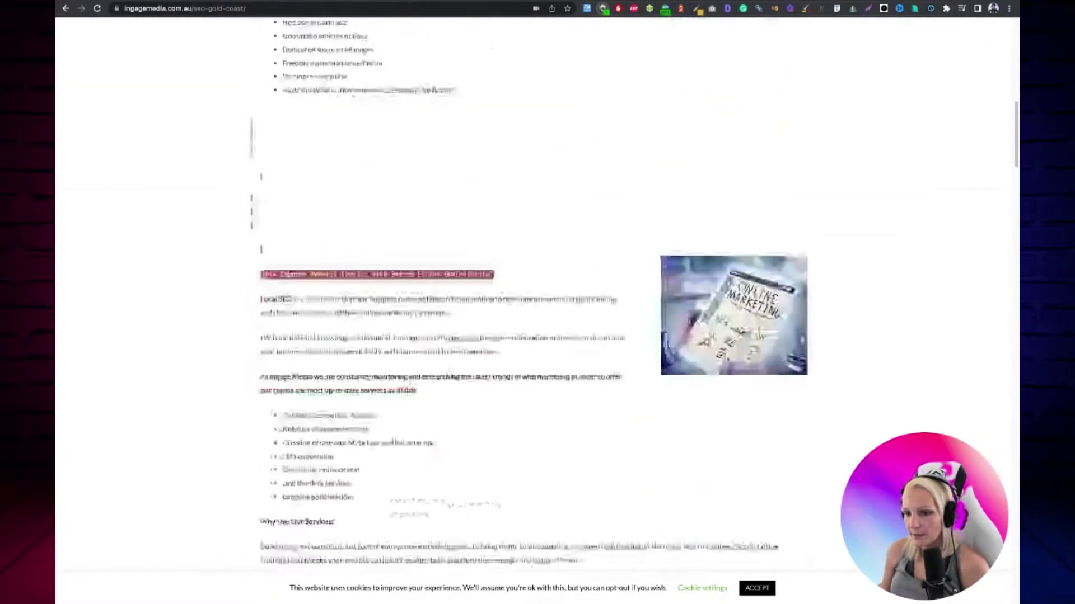
{"action": "scroll", "coordinate": [728, 359], "scroll_direction": "down", "scroll_amount": 3}
{"action": "scroll", "coordinate": [728, 359], "scroll_direction": "down", "scroll_amount": 11}
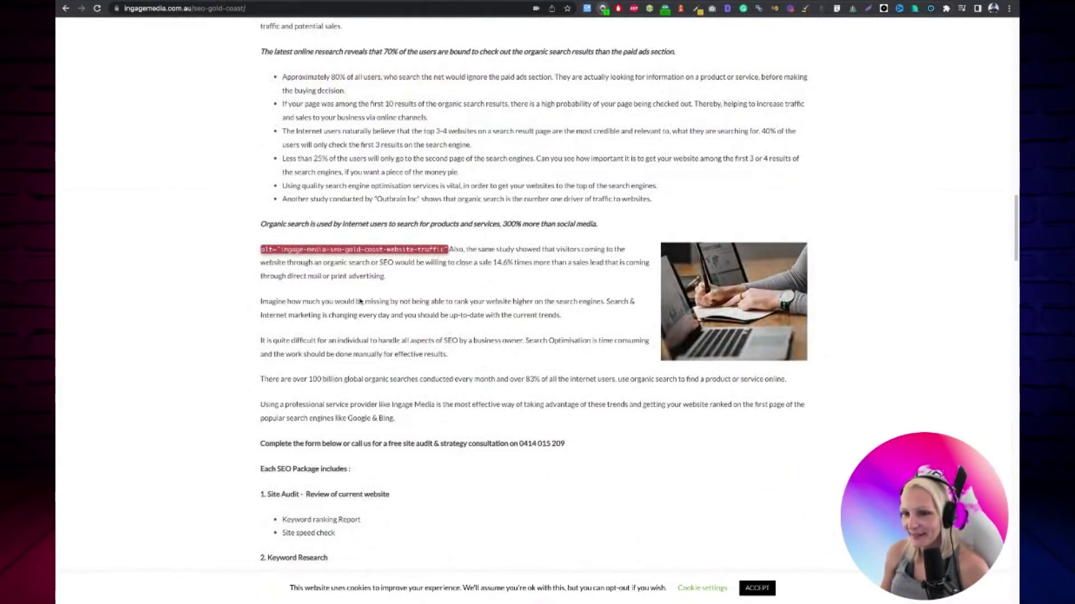
{"action": "key", "text": "Home"}
{"action": "scroll", "coordinate": [677, 416], "scroll_direction": "down", "scroll_amount": 4}
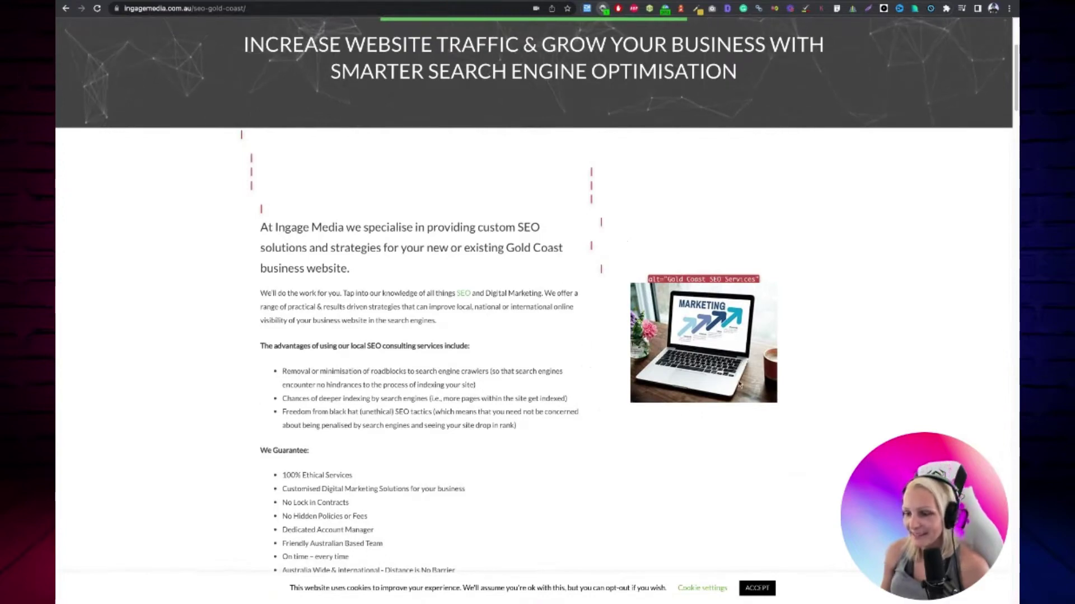
{"action": "scroll", "coordinate": [668, 349], "scroll_direction": "down", "scroll_amount": 15}
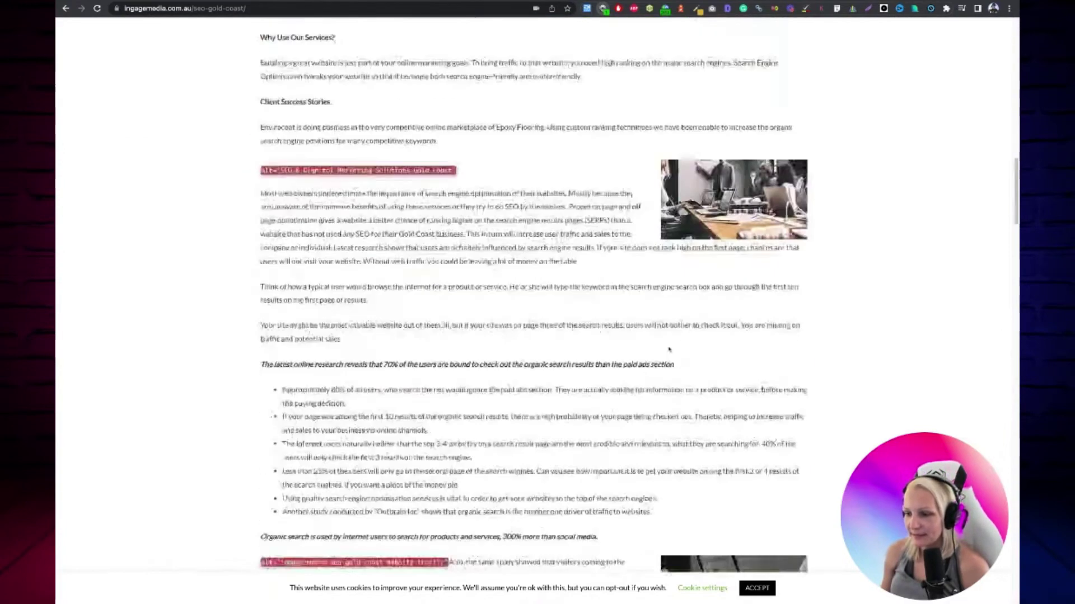
{"action": "scroll", "coordinate": [669, 350], "scroll_direction": "down", "scroll_amount": 20}
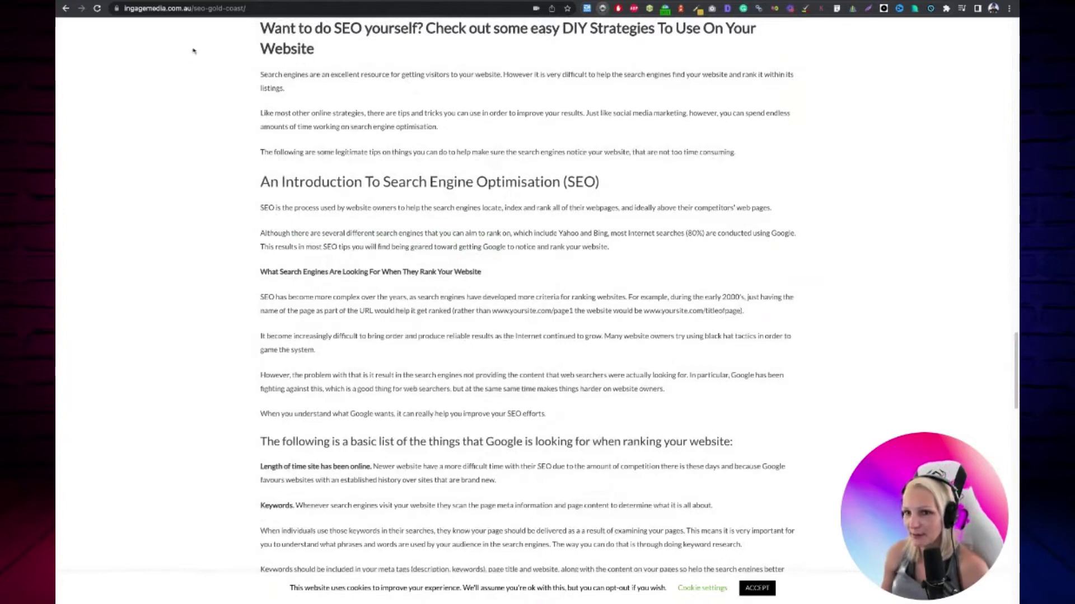
{"action": "scroll", "coordinate": [442, 396], "scroll_direction": "down", "scroll_amount": 8}
{"action": "scroll", "coordinate": [435, 396], "scroll_direction": "up", "scroll_amount": 17}
{"action": "scroll", "coordinate": [435, 395], "scroll_direction": "up", "scroll_amount": 15}
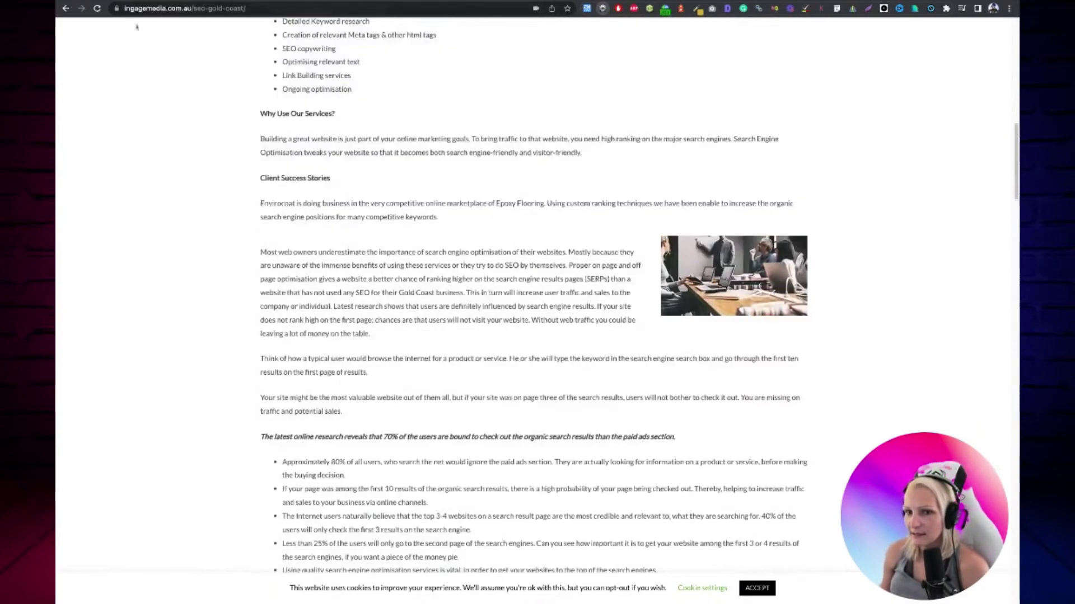
{"action": "scroll", "coordinate": [211, 235], "scroll_direction": "down", "scroll_amount": 6}
{"action": "scroll", "coordinate": [211, 235], "scroll_direction": "down", "scroll_amount": 15}
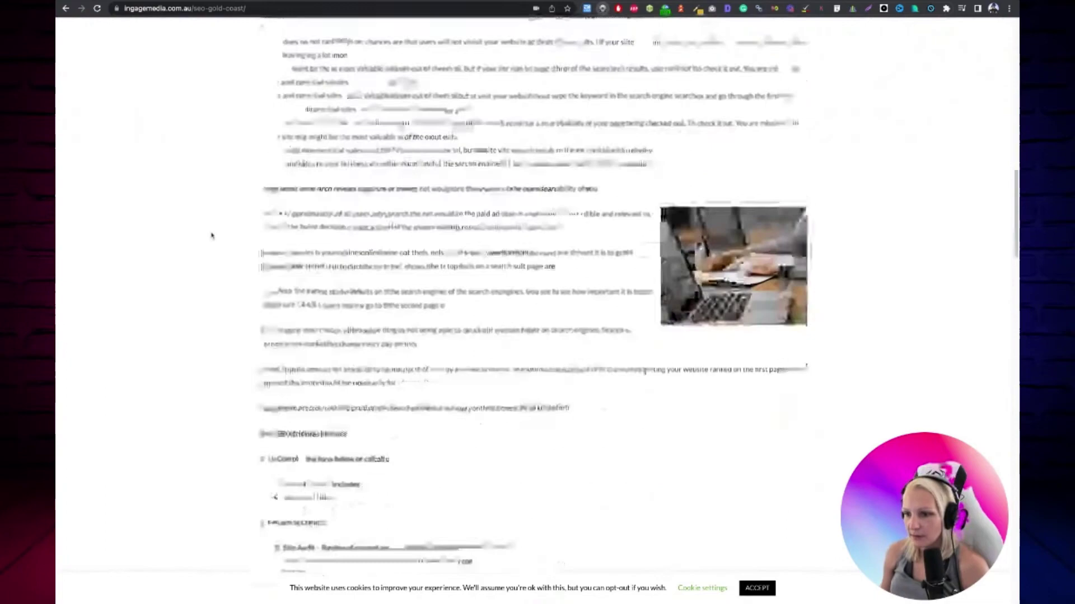
{"action": "scroll", "coordinate": [456, 275], "scroll_direction": "down", "scroll_amount": 7}
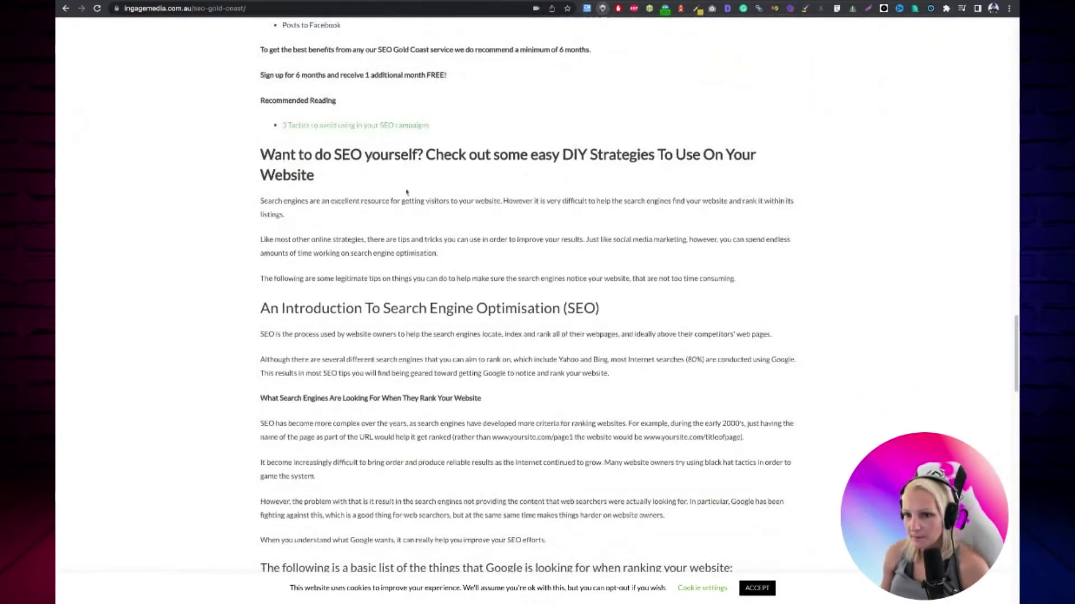
{"action": "scroll", "coordinate": [407, 192], "scroll_direction": "down", "scroll_amount": 9}
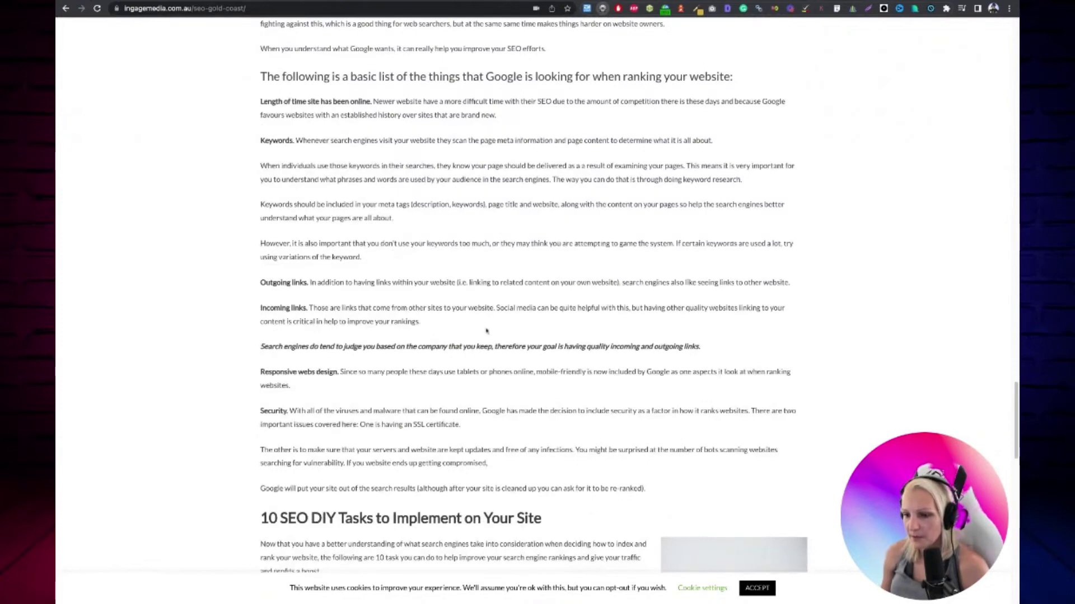
{"action": "scroll", "coordinate": [486, 331], "scroll_direction": "up", "scroll_amount": 20}
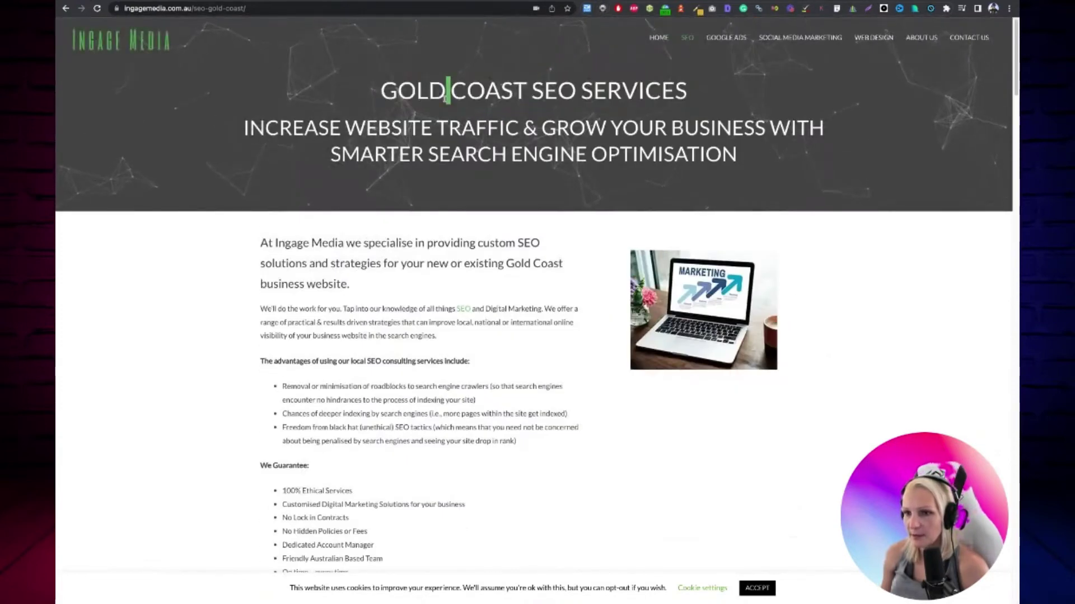
- Highlight the Gold Coast SEO Services H1, then scroll down to the enquiry form and footer
{"action": "left_click_drag", "start_coordinate": [398, 90], "coordinate": [686, 91]}
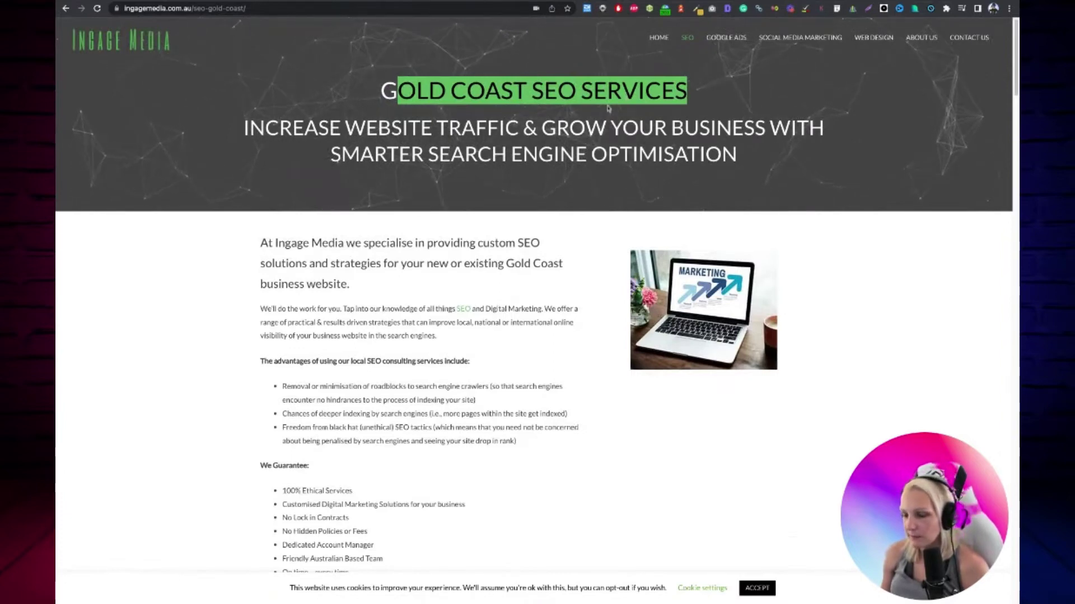
{"action": "scroll", "coordinate": [705, 526], "scroll_direction": "down", "scroll_amount": 15}
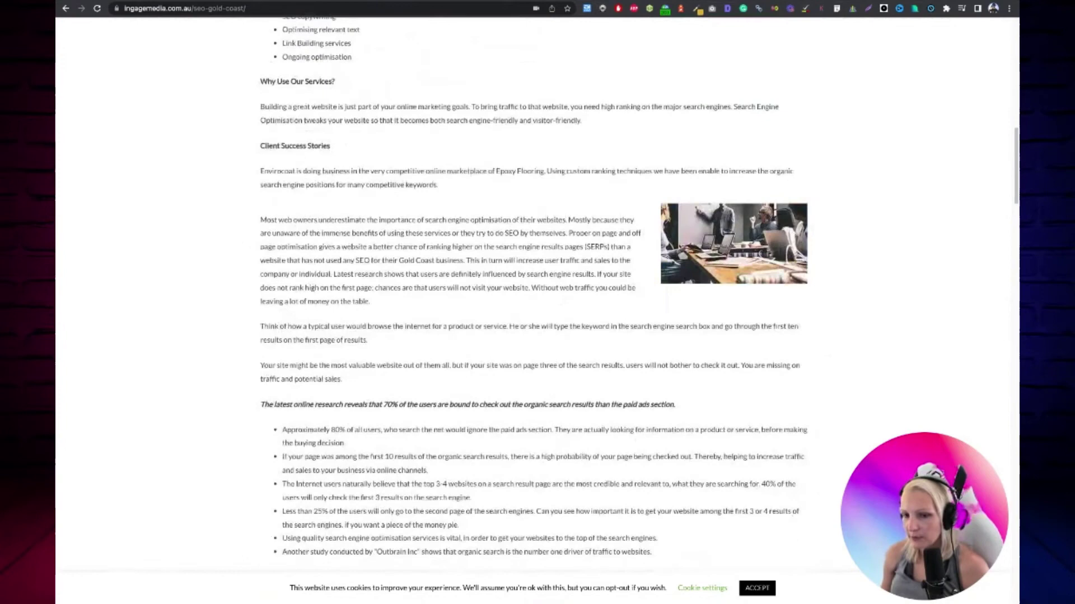
{"action": "scroll", "coordinate": [705, 526], "scroll_direction": "down", "scroll_amount": 6}
{"action": "scroll", "coordinate": [356, 405], "scroll_direction": "down", "scroll_amount": 4}
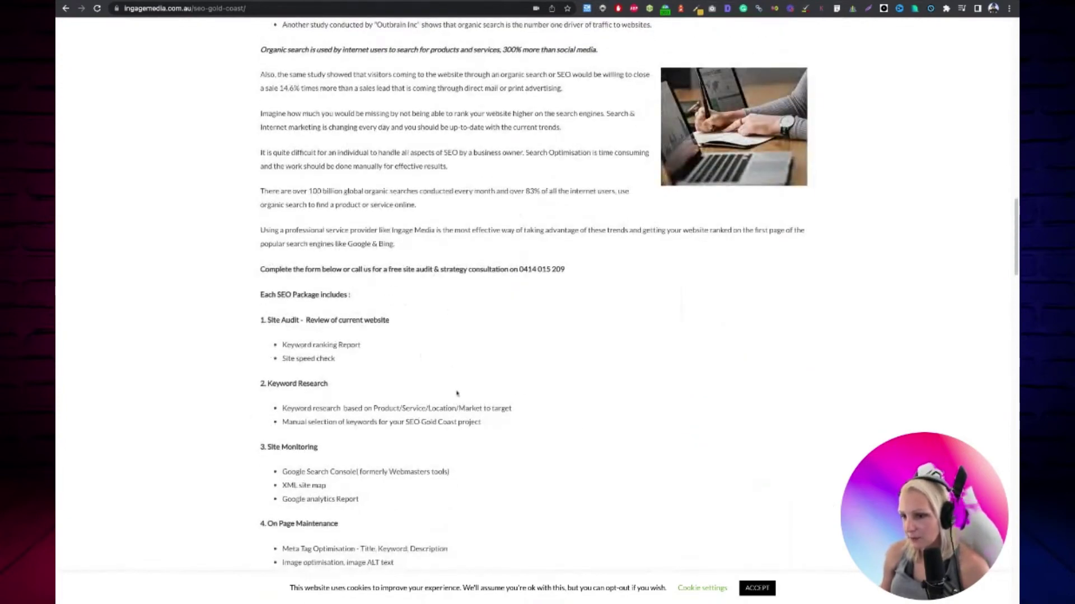
{"action": "scroll", "coordinate": [457, 393], "scroll_direction": "down", "scroll_amount": 4}
{"action": "scroll", "coordinate": [457, 395], "scroll_direction": "down", "scroll_amount": 15}
{"action": "scroll", "coordinate": [476, 336], "scroll_direction": "up", "scroll_amount": 6}
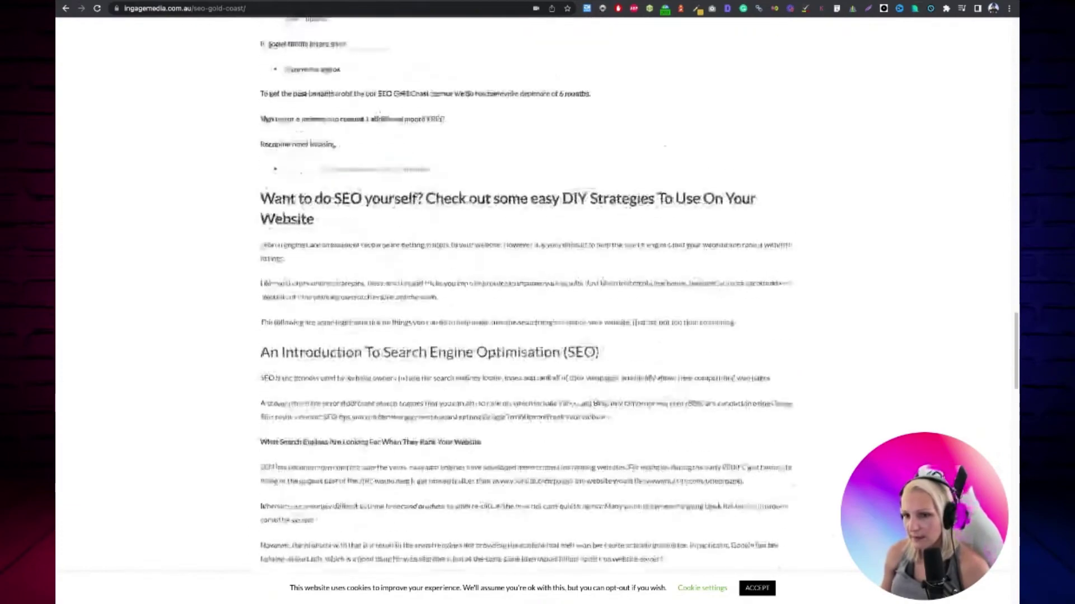
{"action": "scroll", "coordinate": [488, 254], "scroll_direction": "down", "scroll_amount": 7}
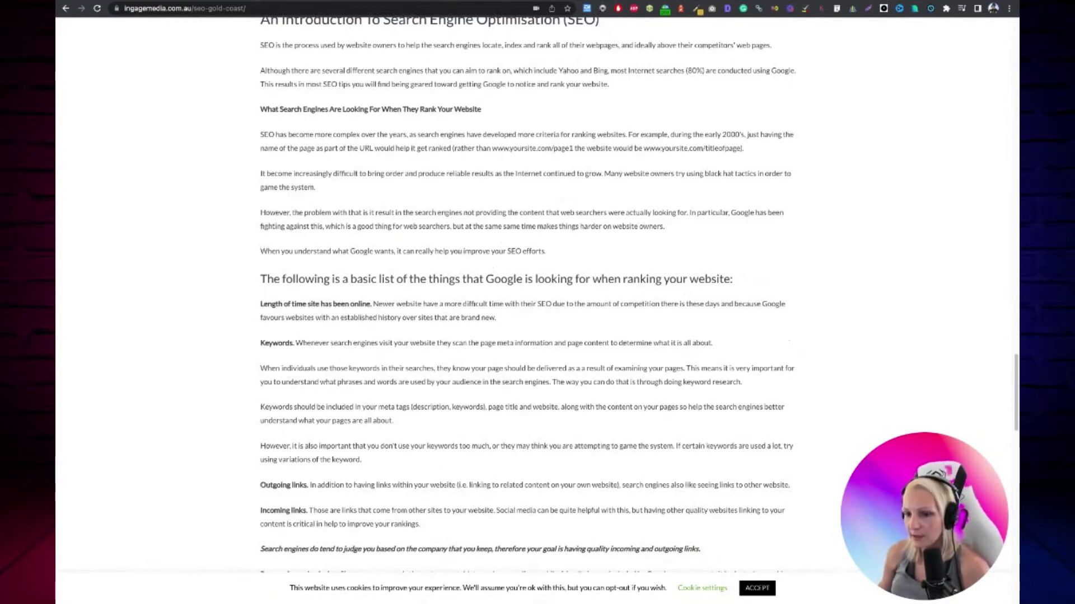
{"action": "scroll", "coordinate": [616, 427], "scroll_direction": "down", "scroll_amount": 6}
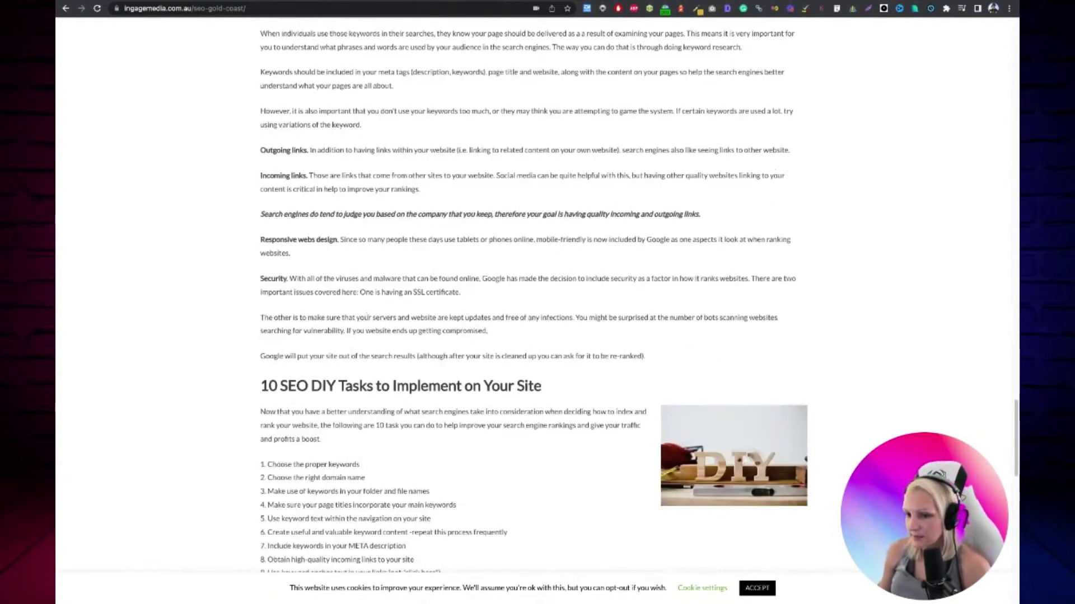
{"action": "scroll", "coordinate": [353, 351], "scroll_direction": "down", "scroll_amount": 6}
{"action": "scroll", "coordinate": [342, 349], "scroll_direction": "down", "scroll_amount": 10}
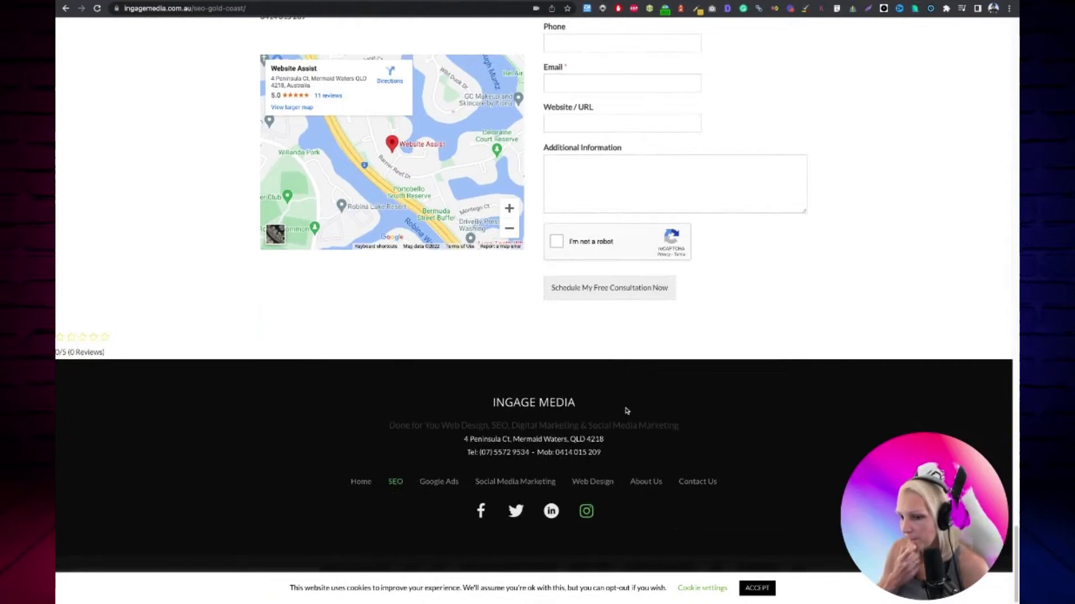
- Open About Us, read its company history and Founders sections, then return to the home page
{"action": "left_click", "coordinate": [647, 485]}
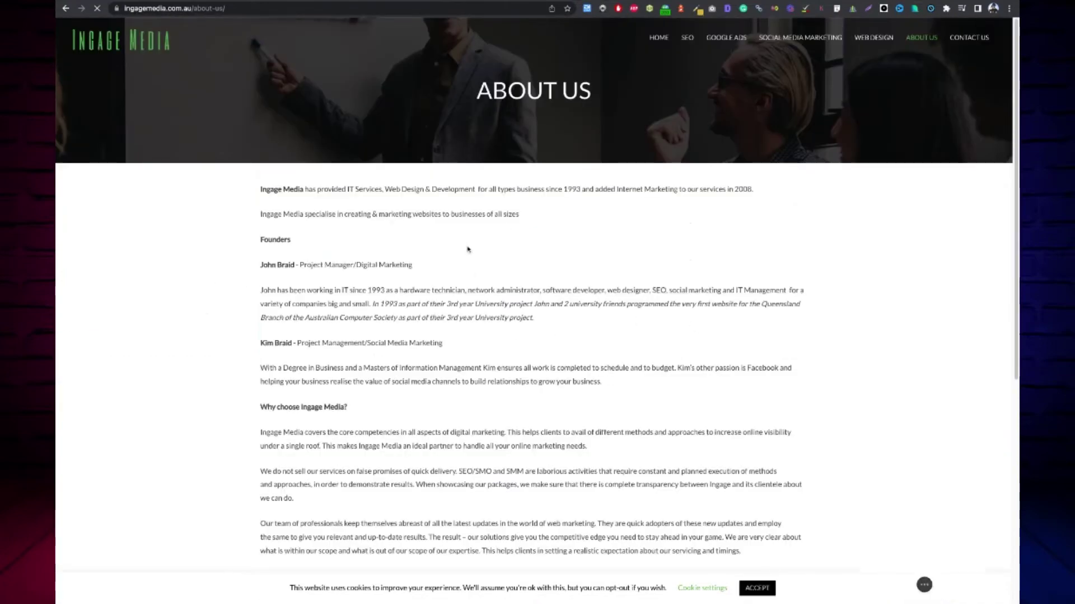
{"action": "scroll", "coordinate": [343, 310], "scroll_direction": "down", "scroll_amount": 6}
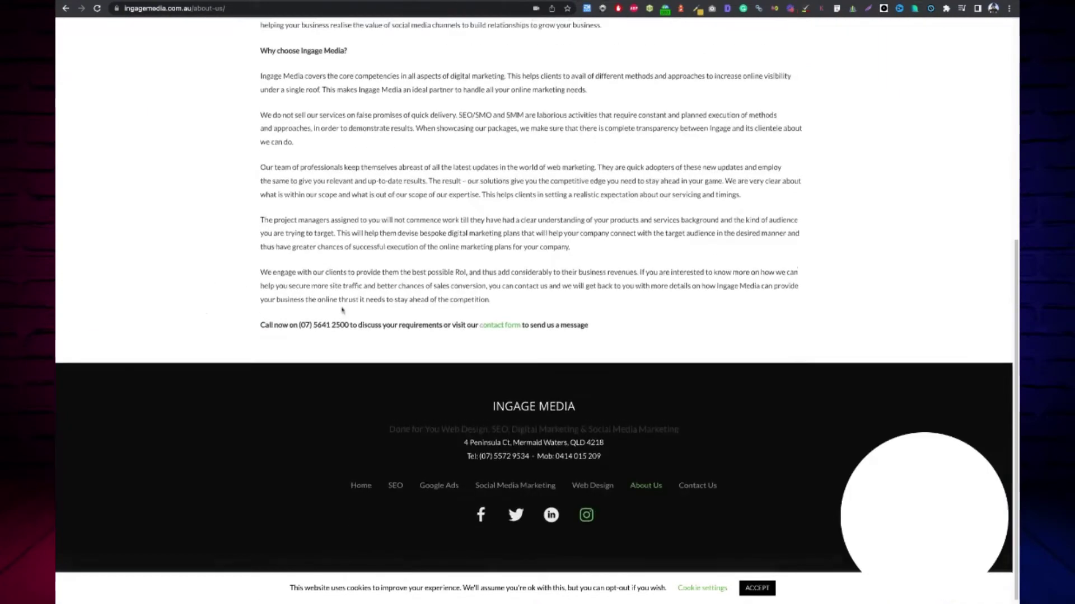
{"action": "scroll", "coordinate": [342, 310], "scroll_direction": "up", "scroll_amount": 6}
{"action": "scroll", "coordinate": [345, 314], "scroll_direction": "down", "scroll_amount": 4}
{"action": "scroll", "coordinate": [365, 255], "scroll_direction": "up", "scroll_amount": 3}
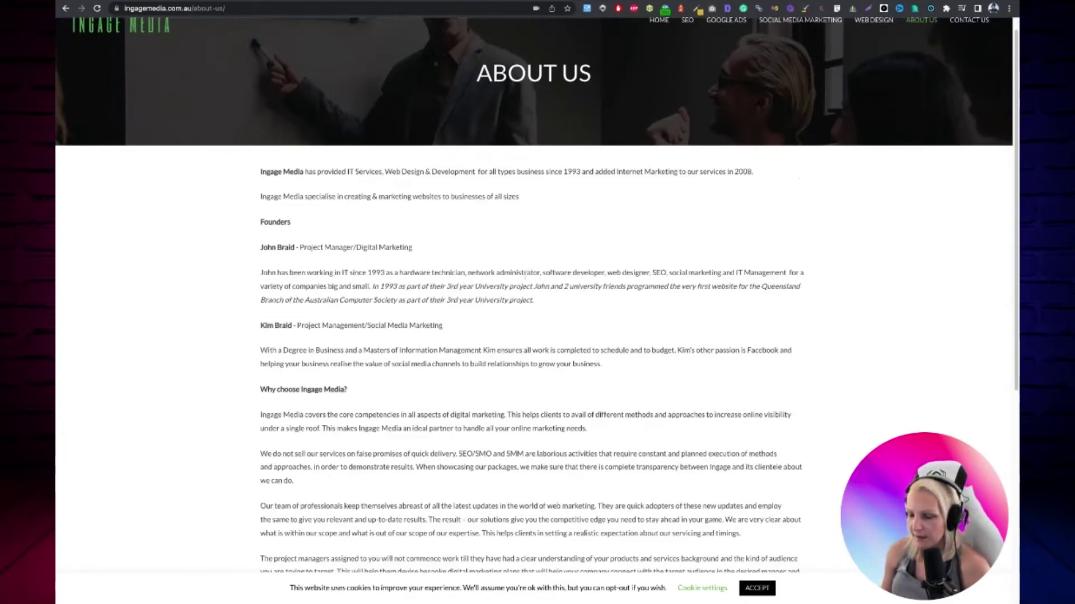
{"action": "scroll", "coordinate": [606, 248], "scroll_direction": "up", "scroll_amount": 1}
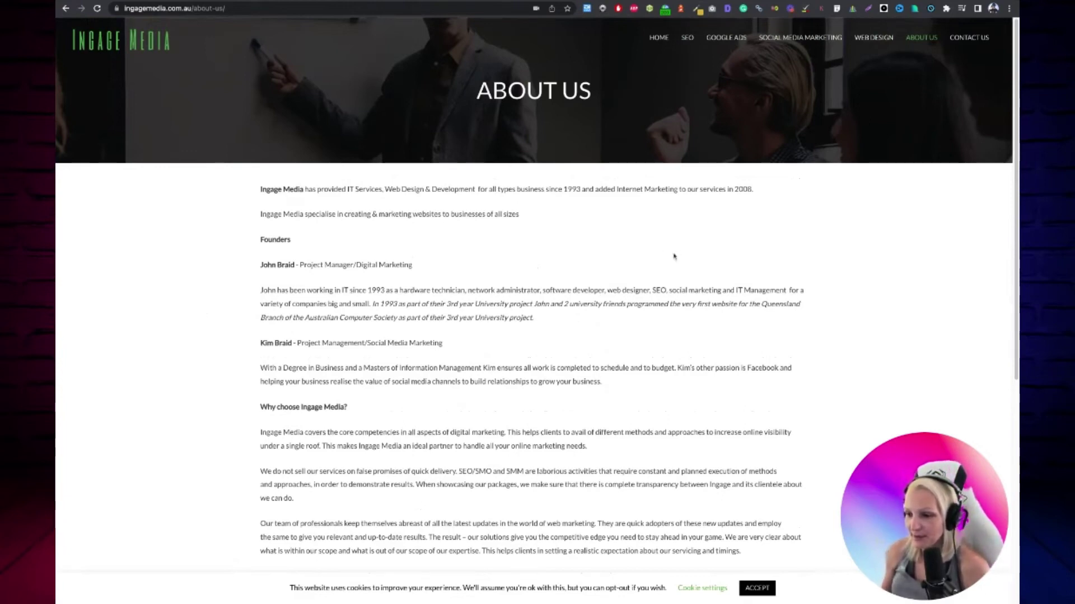
{"action": "scroll", "coordinate": [800, 193], "scroll_direction": "down", "scroll_amount": 6}
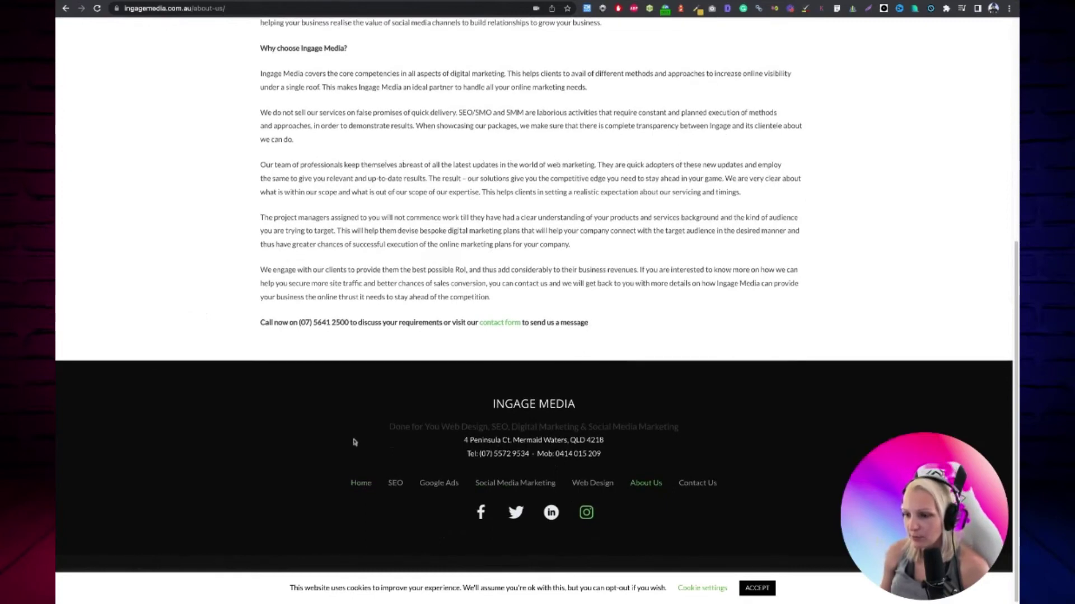
{"action": "scroll", "coordinate": [353, 425], "scroll_direction": "up", "scroll_amount": 7}
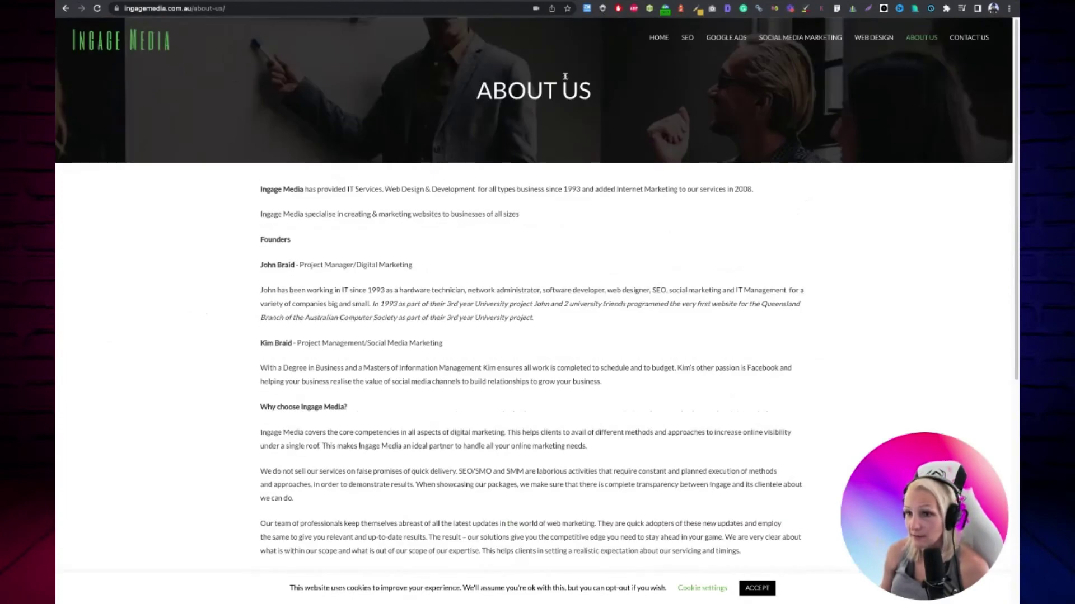
{"action": "left_click", "coordinate": [161, 35]}
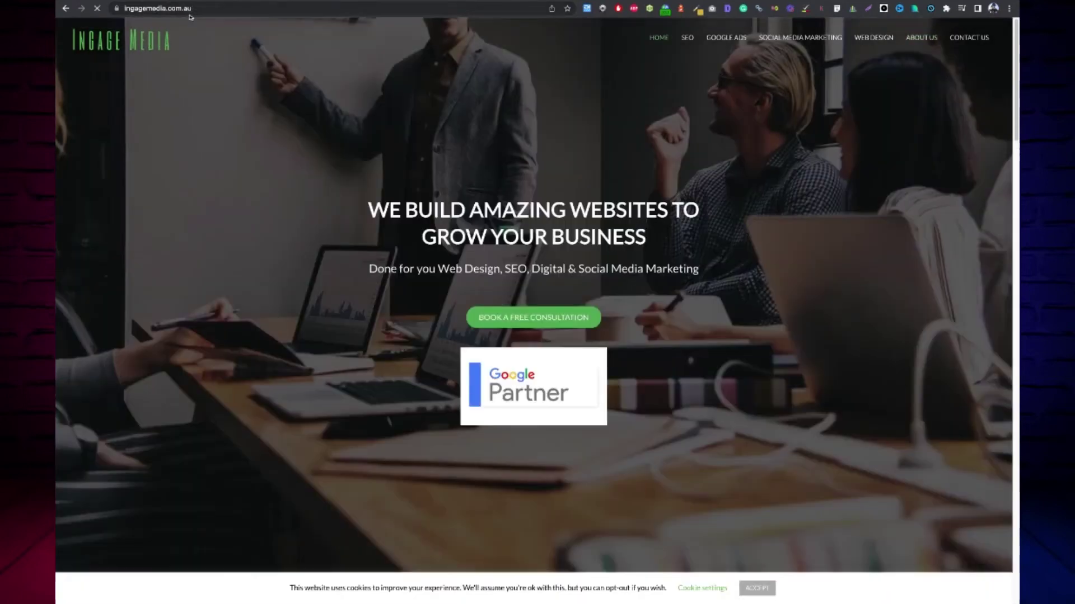
{"action": "left_click", "coordinate": [191, 8]}
{"action": "key", "text": "ctrl+c"}
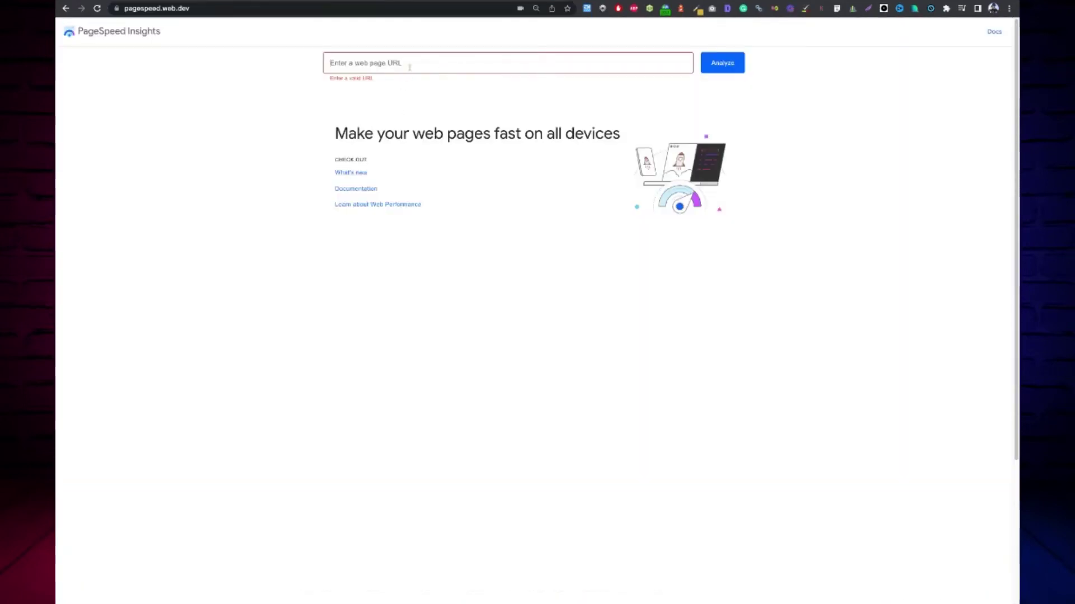
{"action": "left_click", "coordinate": [412, 62]}
{"action": "key", "text": "ctrl+v"}
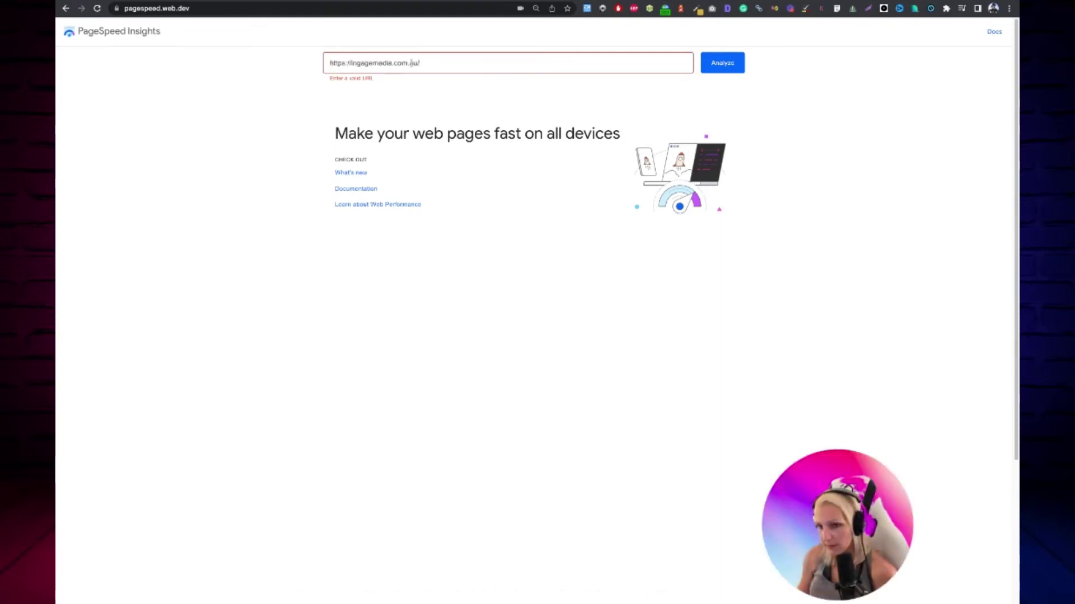
{"action": "key", "text": "Return"}
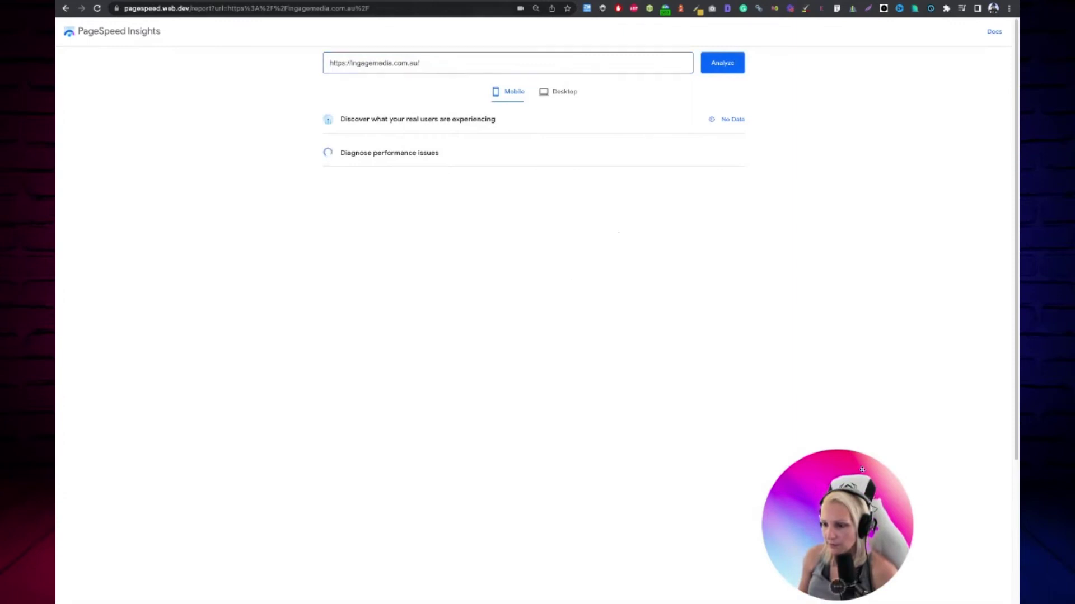
{"action": "left_click_drag", "start_coordinate": [766, 470], "coordinate": [861, 469]}
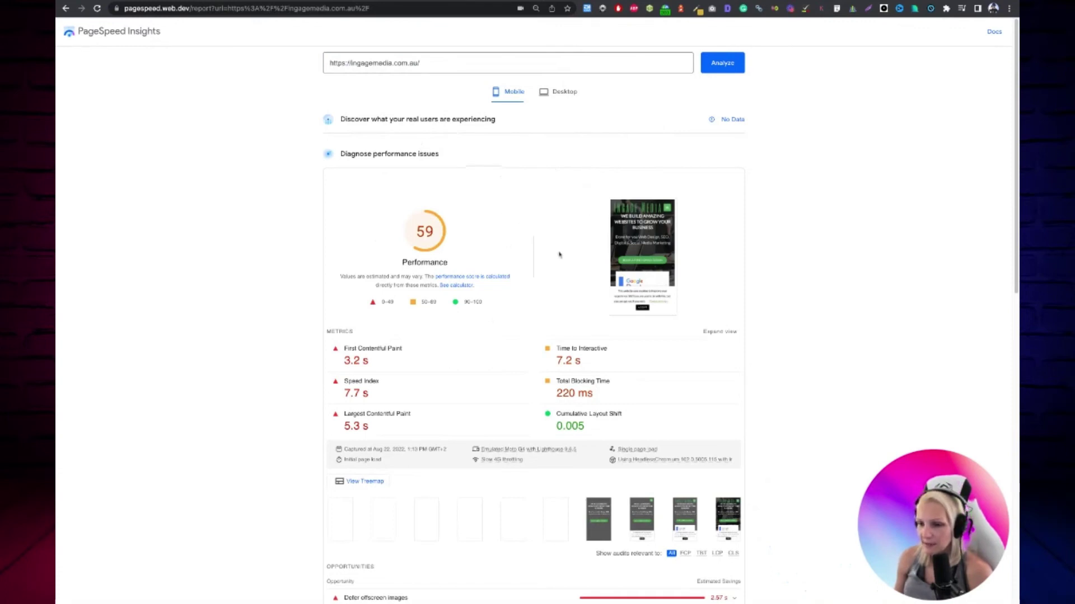
- Expand the Defer offscreen images audit and select the Digital Grant image's address
{"action": "scroll", "coordinate": [558, 254], "scroll_direction": "down", "scroll_amount": 3}
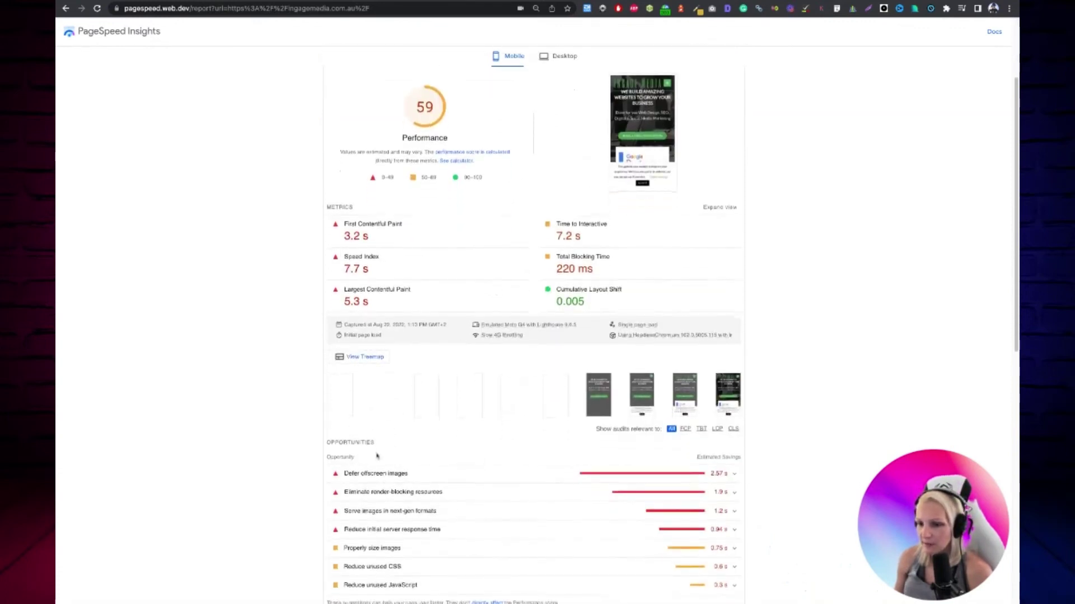
{"action": "scroll", "coordinate": [392, 377], "scroll_direction": "down", "scroll_amount": 2}
{"action": "left_click", "coordinate": [414, 381]}
{"action": "scroll", "coordinate": [415, 383], "scroll_direction": "down", "scroll_amount": 2}
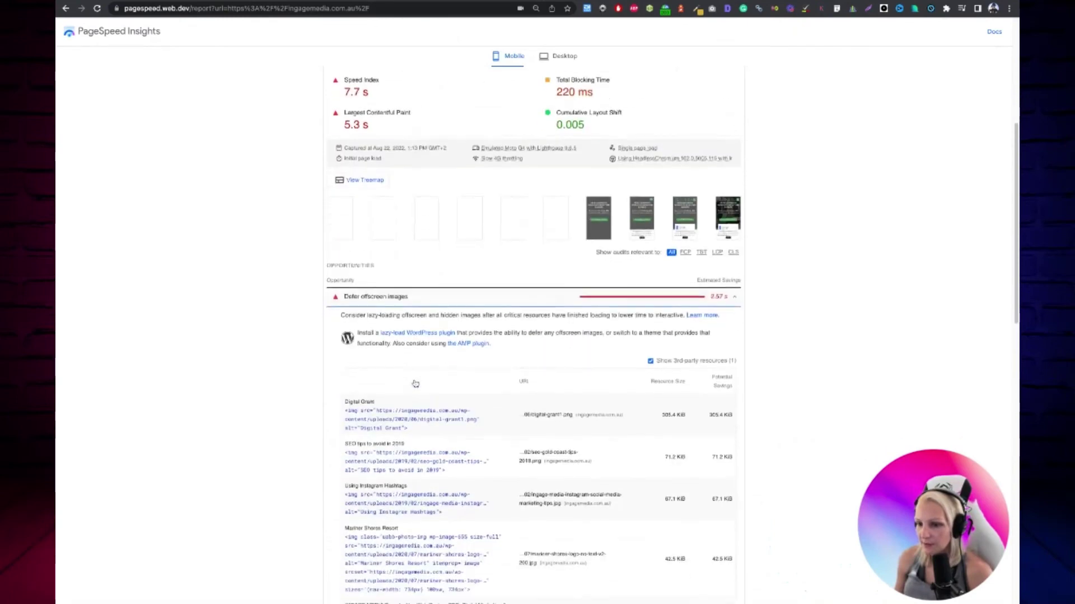
{"action": "scroll", "coordinate": [415, 383], "scroll_direction": "down", "scroll_amount": 4}
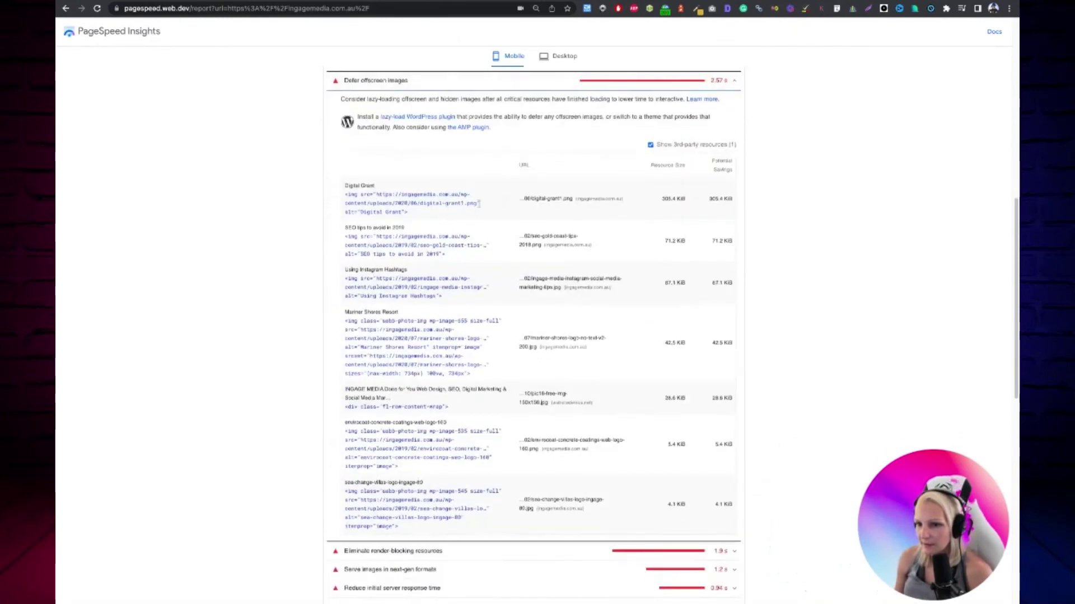
{"action": "left_click_drag", "start_coordinate": [477, 204], "coordinate": [395, 195]}
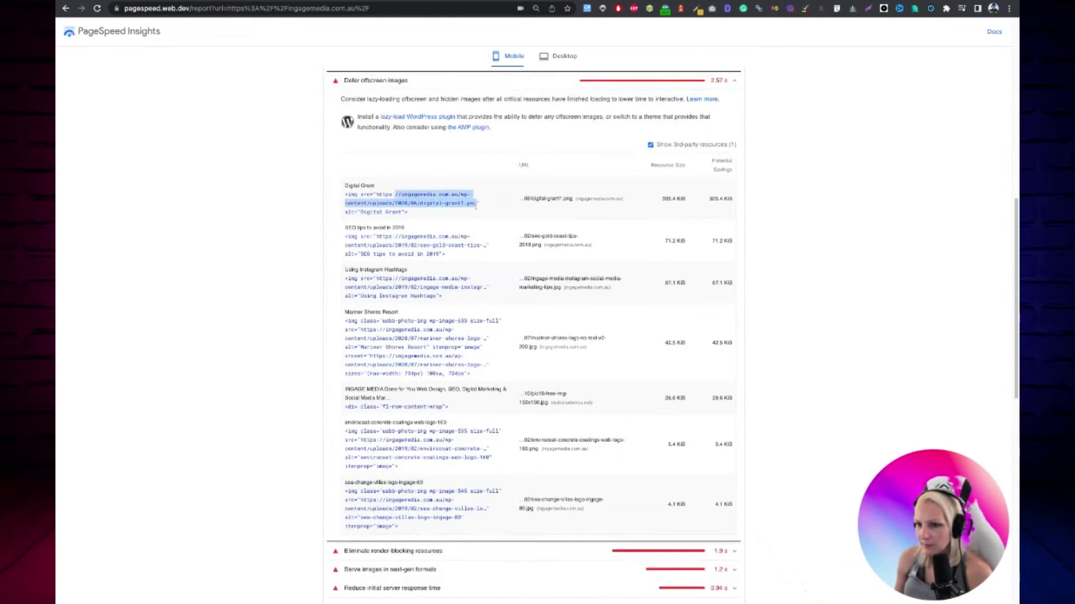
{"action": "scroll", "coordinate": [372, 264], "scroll_direction": "down", "scroll_amount": 2}
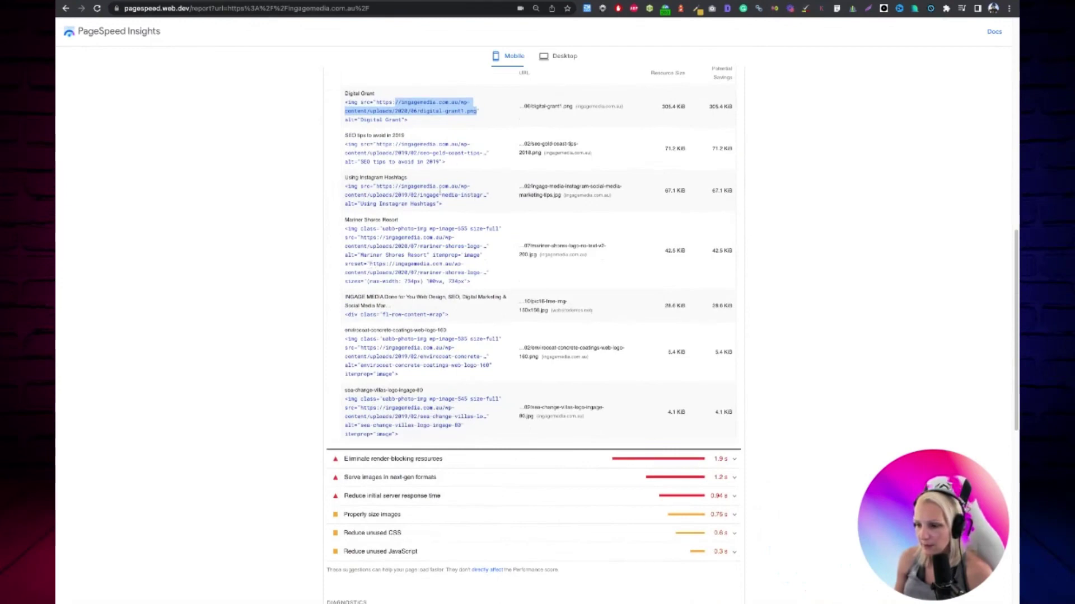
{"action": "scroll", "coordinate": [395, 378], "scroll_direction": "down", "scroll_amount": 2}
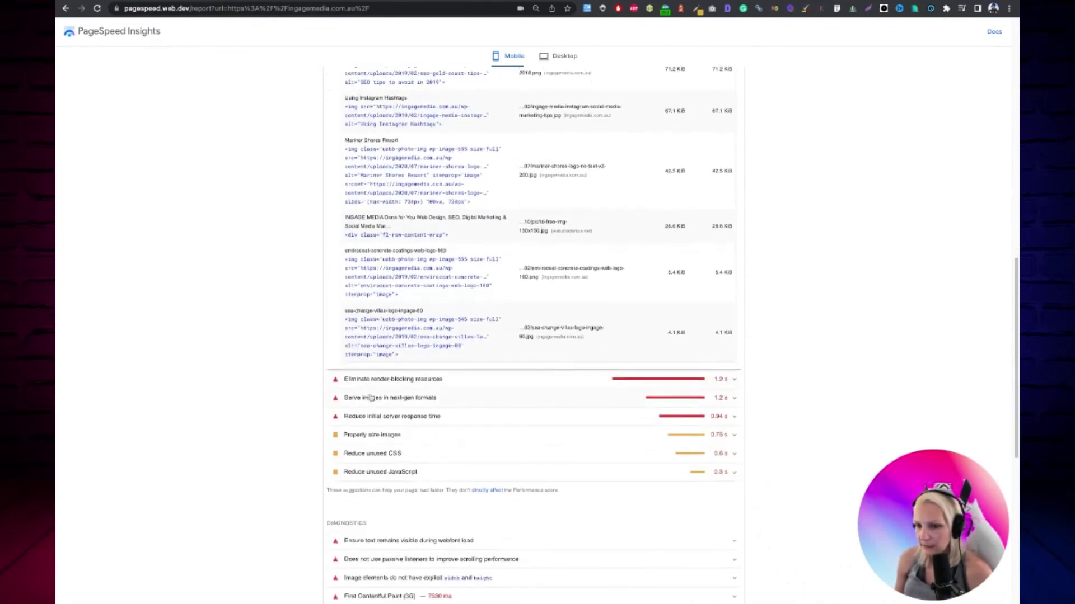
- Expand the render-blocking resources, next-gen image formats and text-visibility font audits
{"action": "left_click", "coordinate": [396, 379]}
{"action": "scroll", "coordinate": [415, 430], "scroll_direction": "down", "scroll_amount": 4}
{"action": "left_click", "coordinate": [411, 407]}
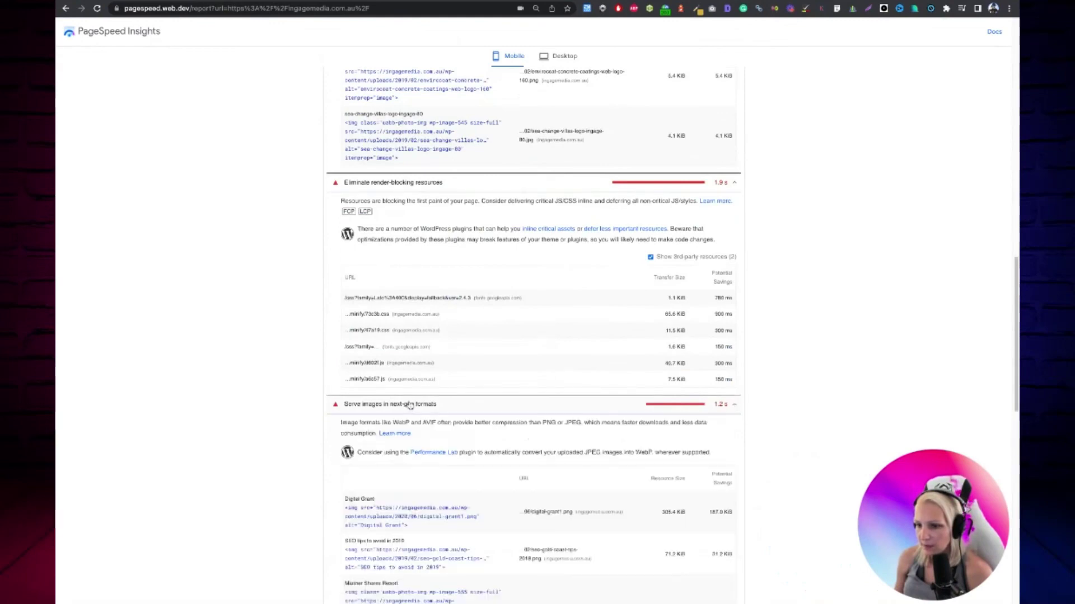
{"action": "scroll", "coordinate": [408, 406], "scroll_direction": "down", "scroll_amount": 5}
{"action": "scroll", "coordinate": [406, 397], "scroll_direction": "down", "scroll_amount": 4}
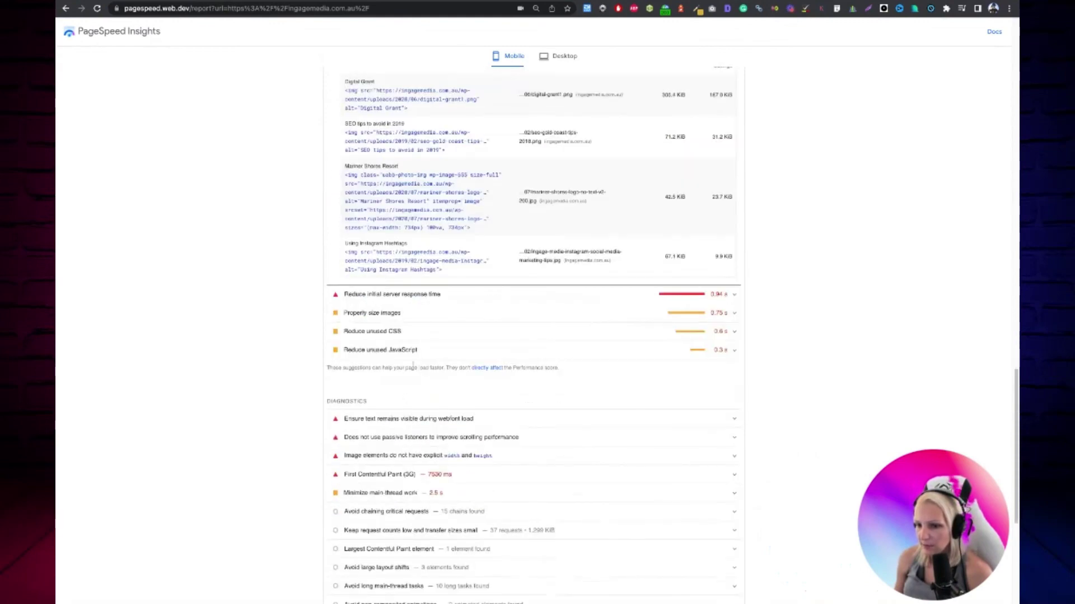
{"action": "left_click", "coordinate": [424, 420]}
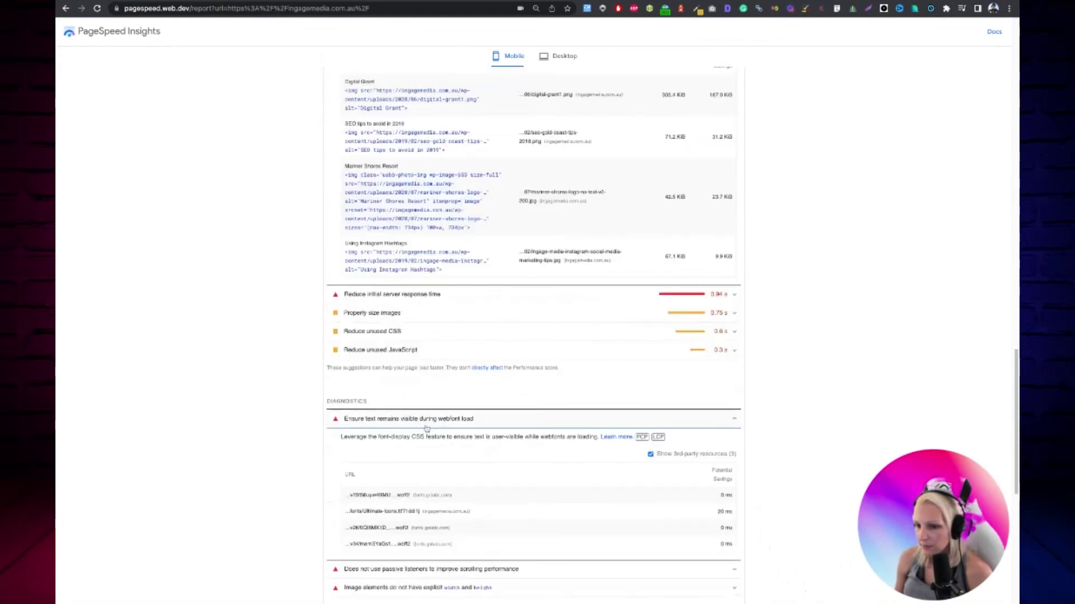
{"action": "scroll", "coordinate": [426, 428], "scroll_direction": "down", "scroll_amount": 2}
{"action": "scroll", "coordinate": [427, 429], "scroll_direction": "down", "scroll_amount": 2}
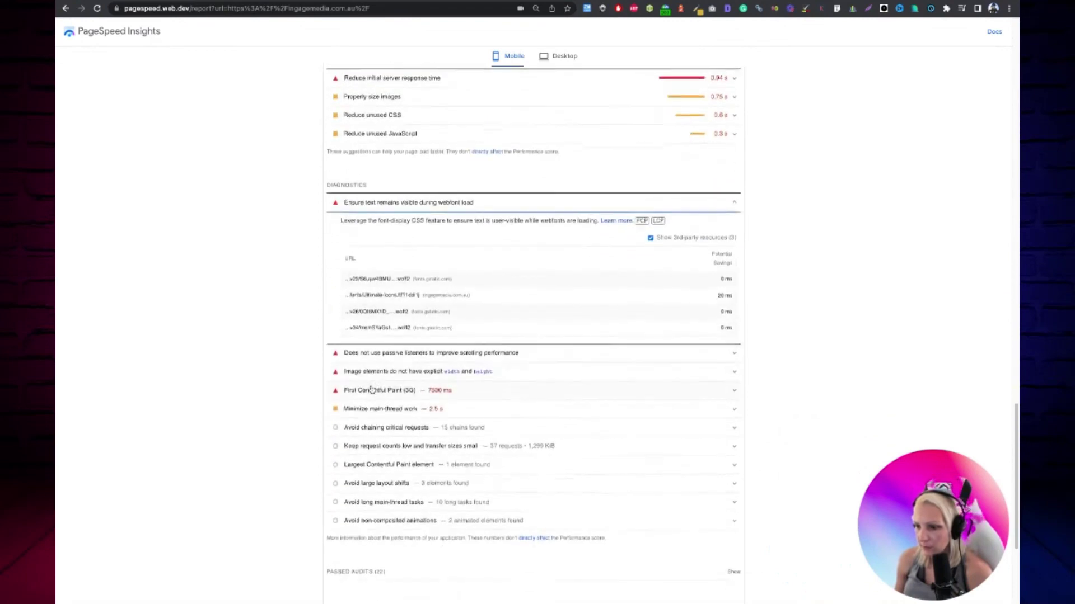
{"action": "scroll", "coordinate": [421, 424], "scroll_direction": "up", "scroll_amount": 20}
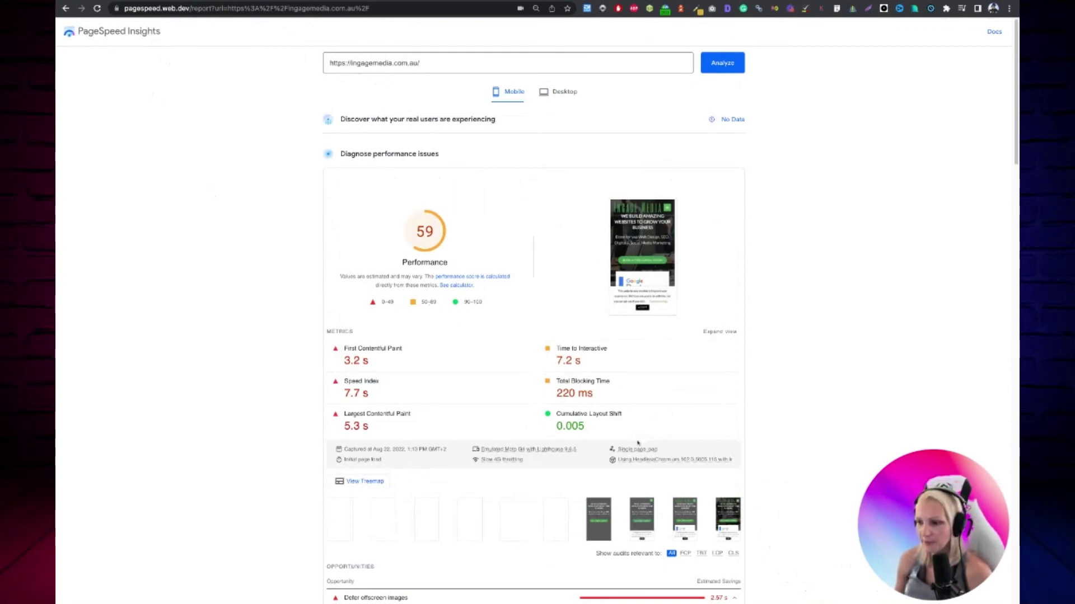
{"action": "mouse_move", "coordinate": [636, 448]}
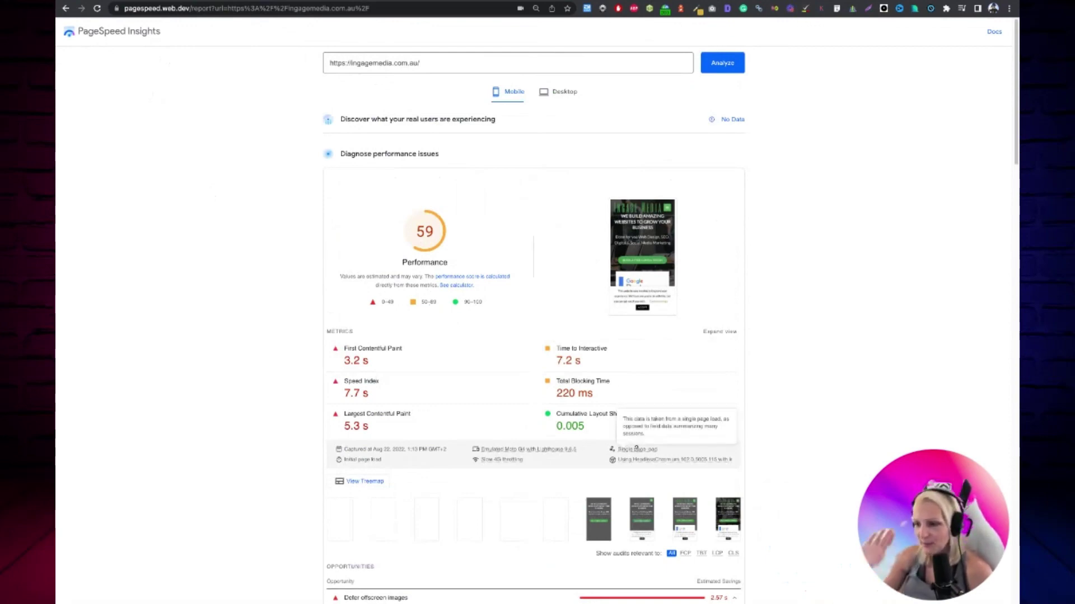